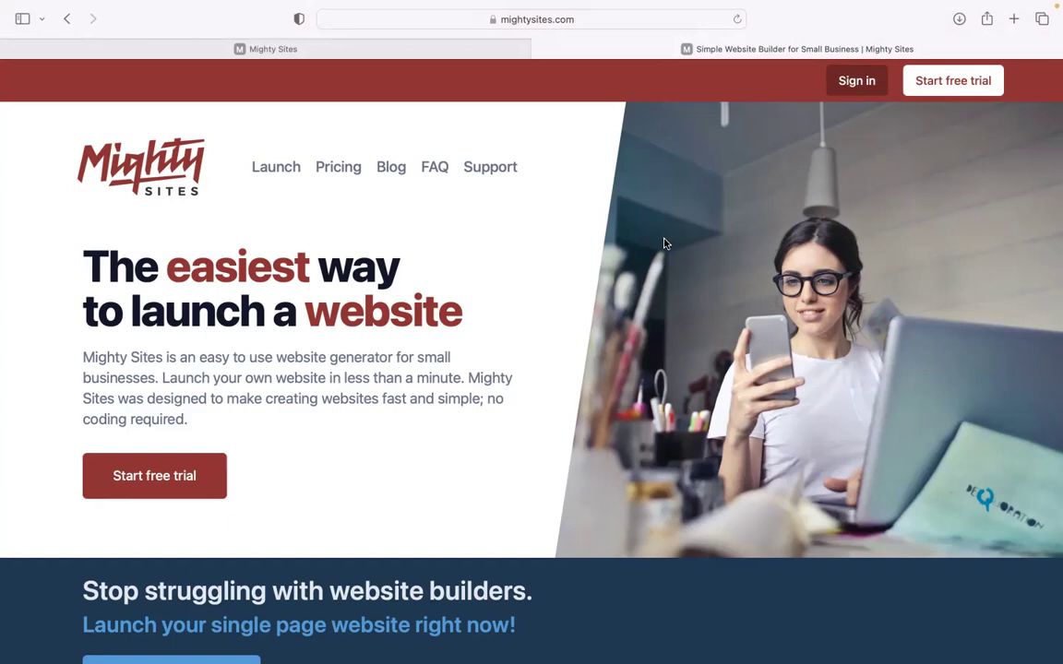
Bring up the Mighty Sites site builder's list of market cards
scroll(531, 350, down, 1)
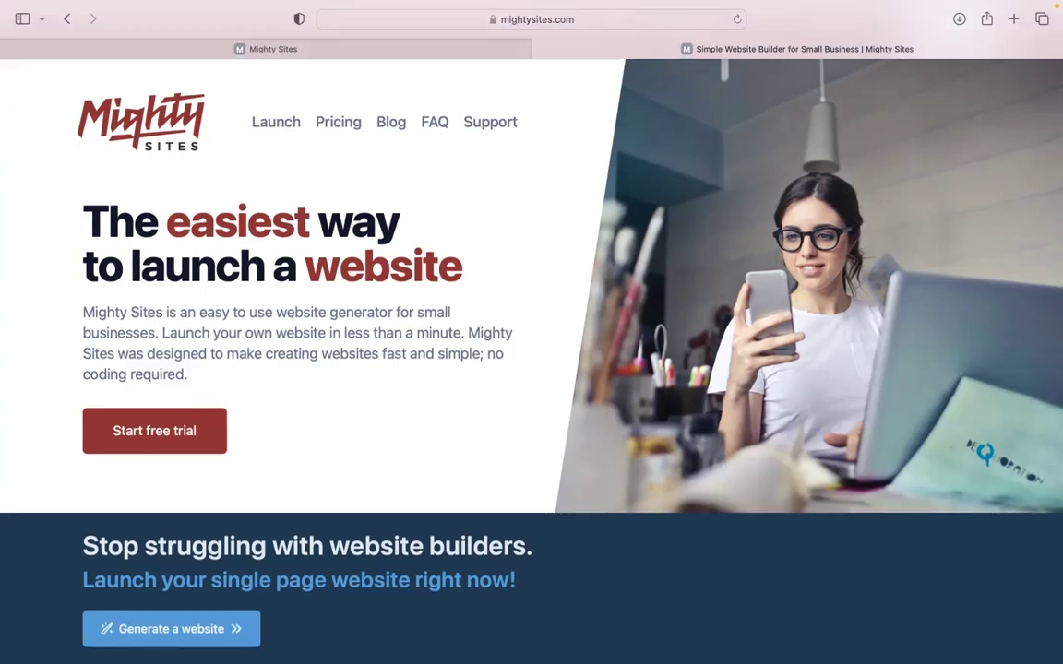
scroll(531, 351, down, 8)
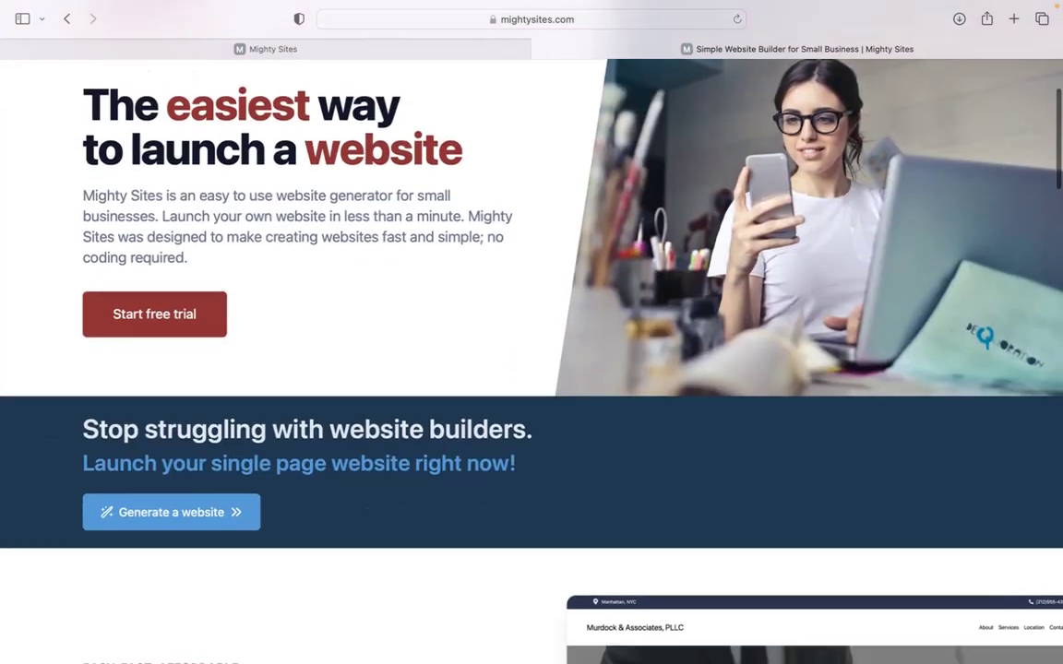
scroll(532, 351, down, 5)
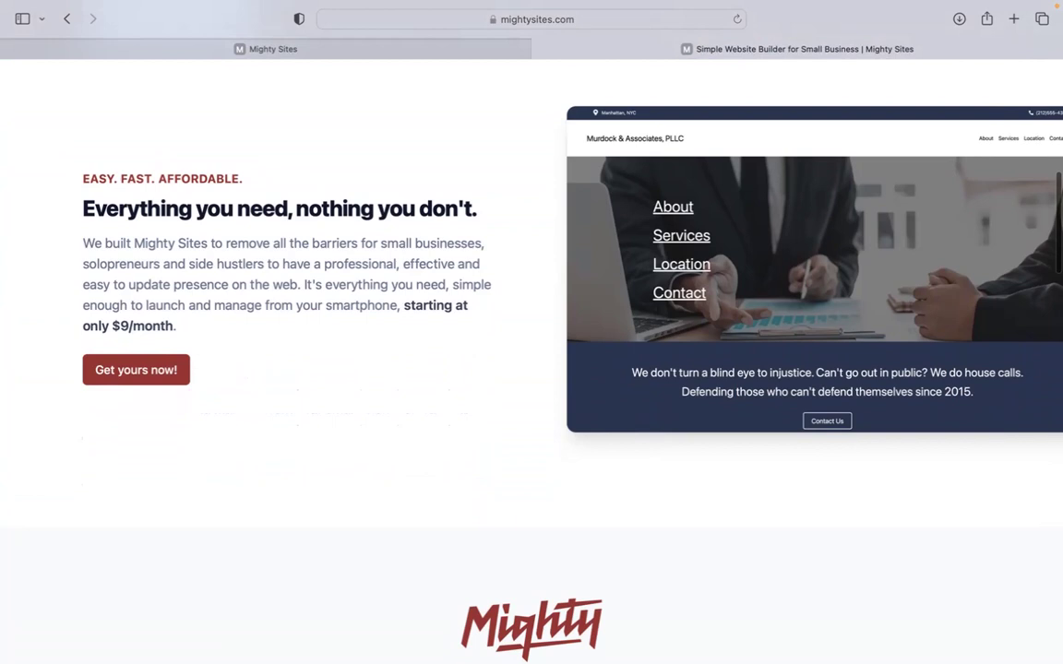
scroll(532, 350, down, 2)
scroll(531, 351, down, 1)
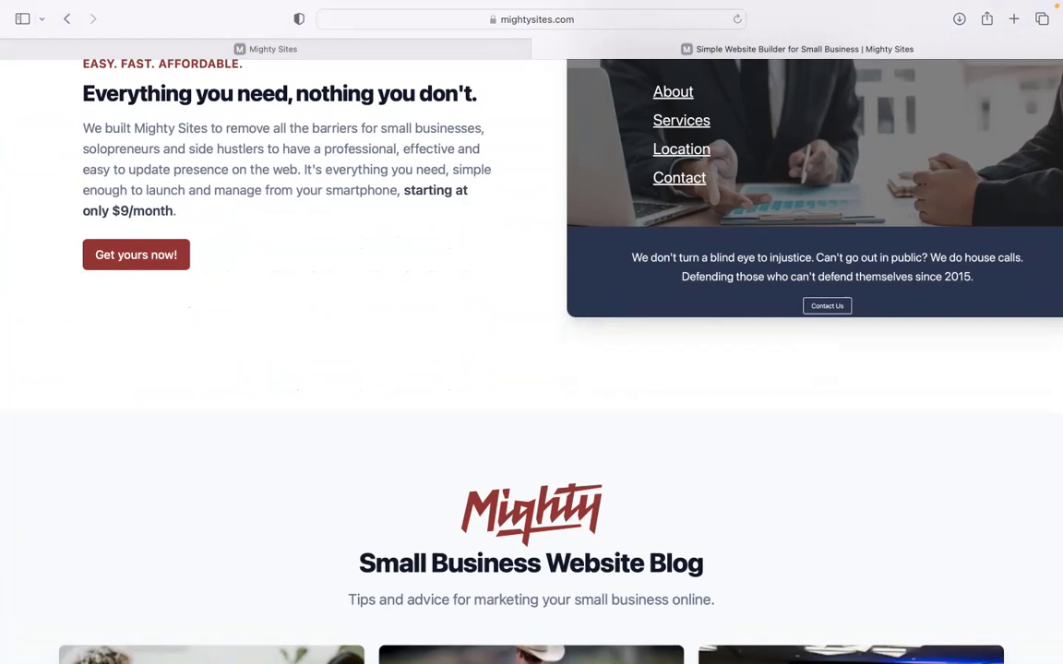
scroll(532, 351, down, 5)
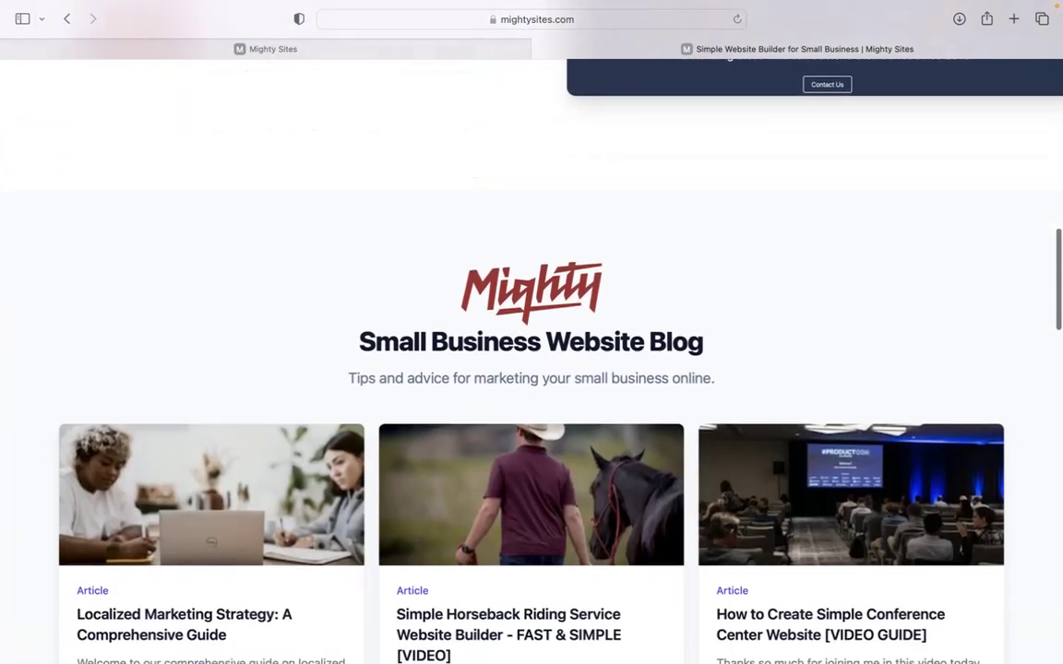
scroll(531, 350, down, 8)
scroll(532, 350, down, 8)
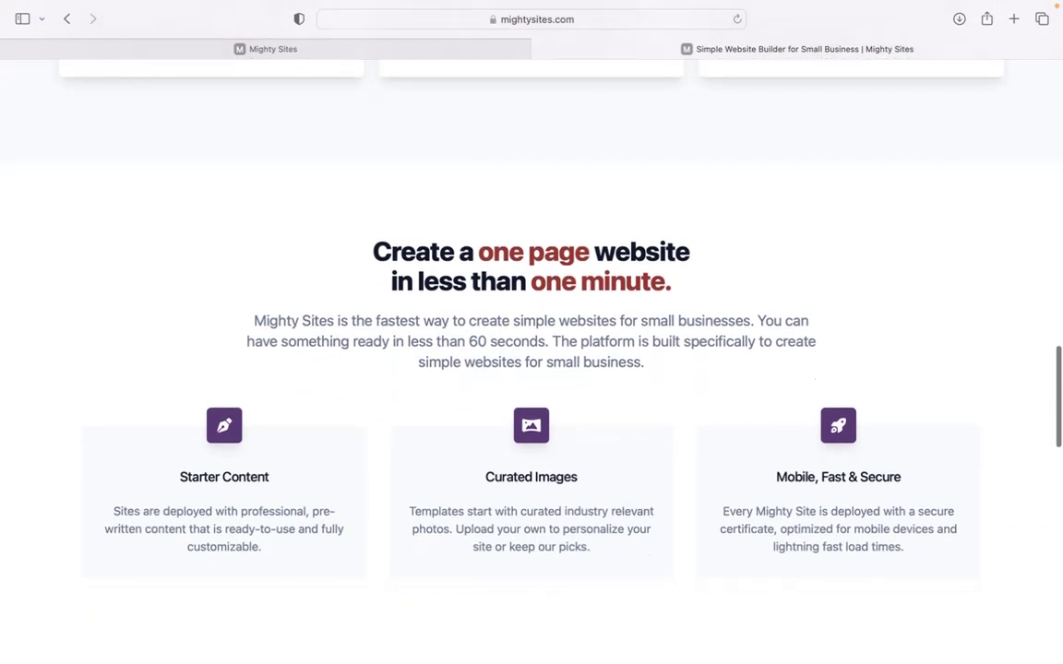
scroll(528, 263, down, 1)
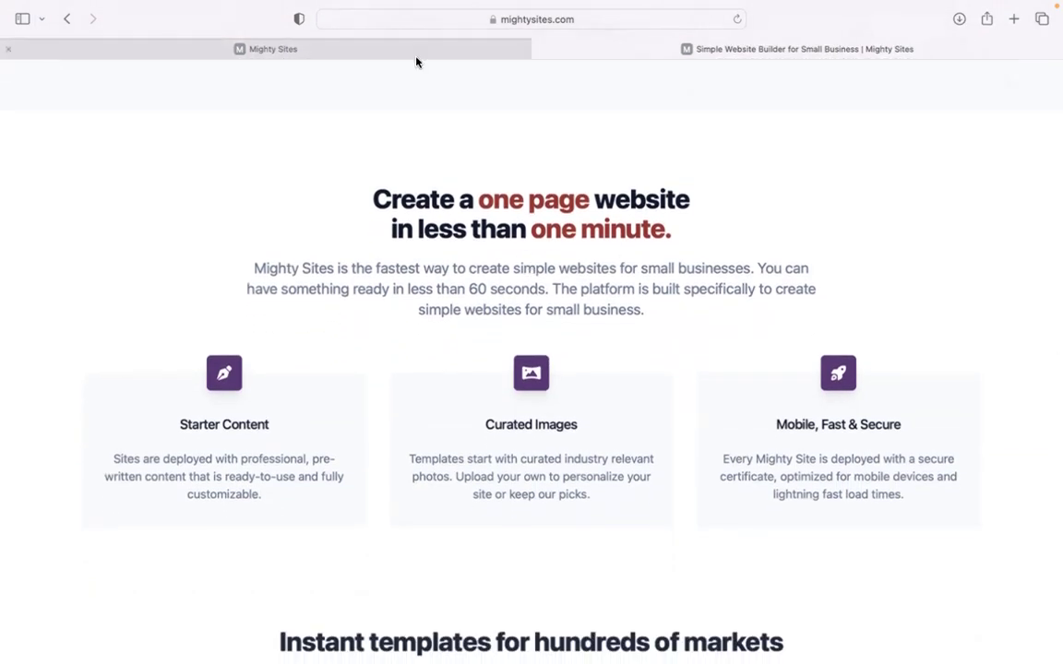
click(410, 52)
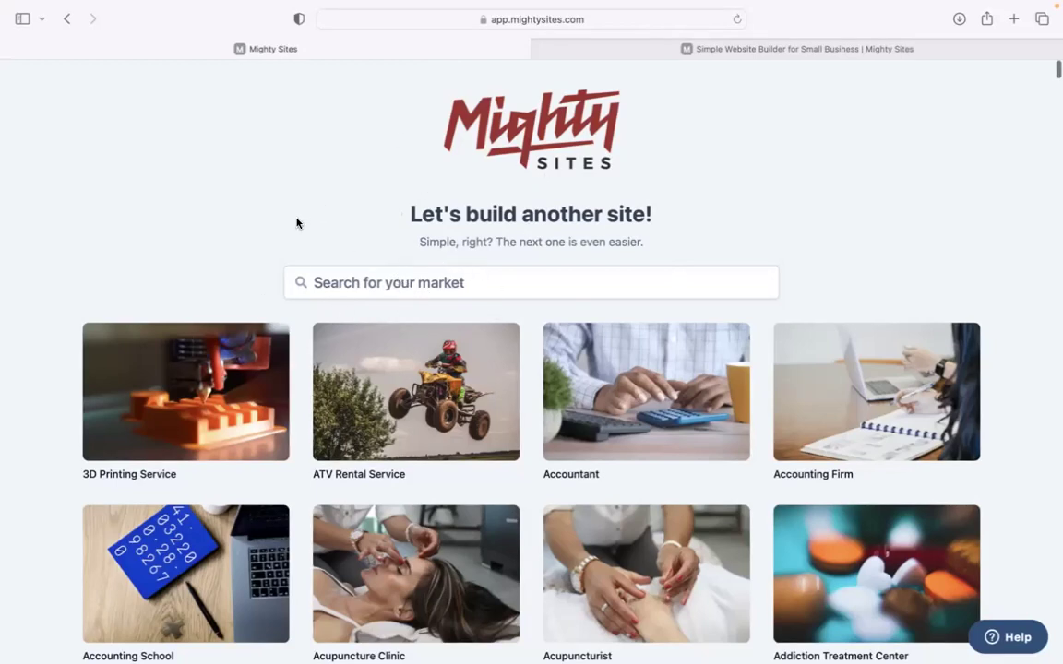
Search the markets for 'pet tra' so Pet Trainer is listed
scroll(296, 220, down, 5)
scroll(531, 332, down, 6)
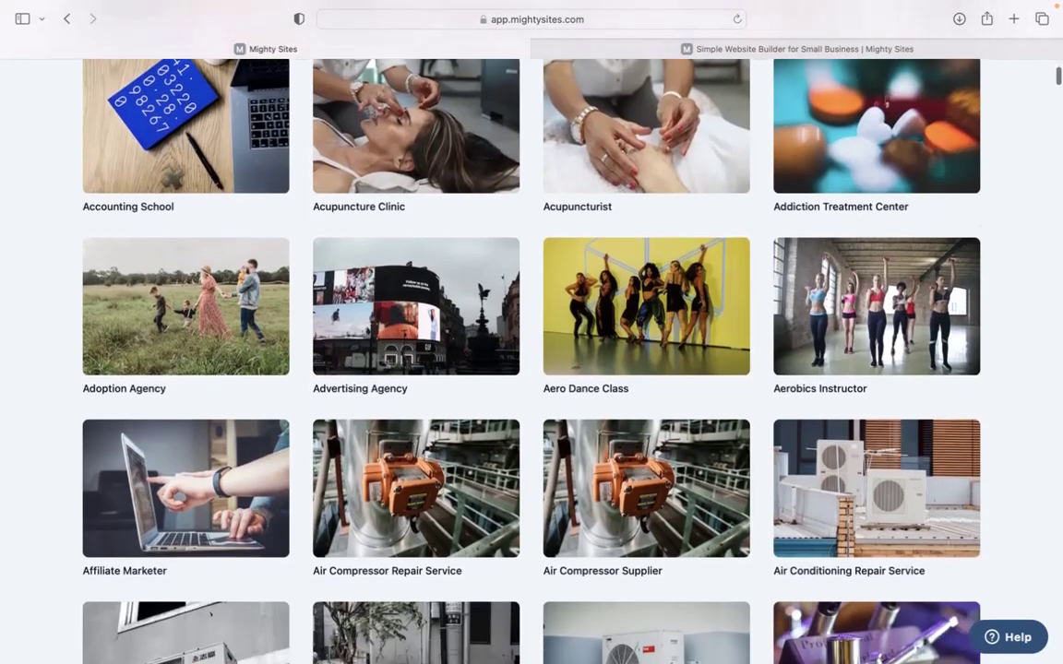
scroll(531, 332, down, 6)
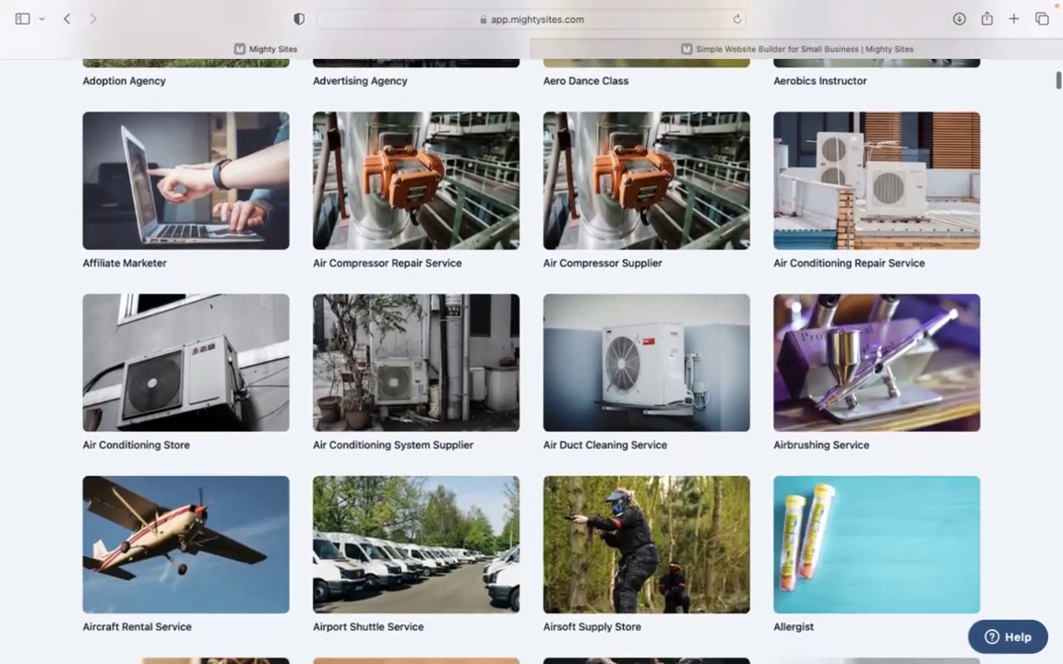
scroll(531, 332, down, 5)
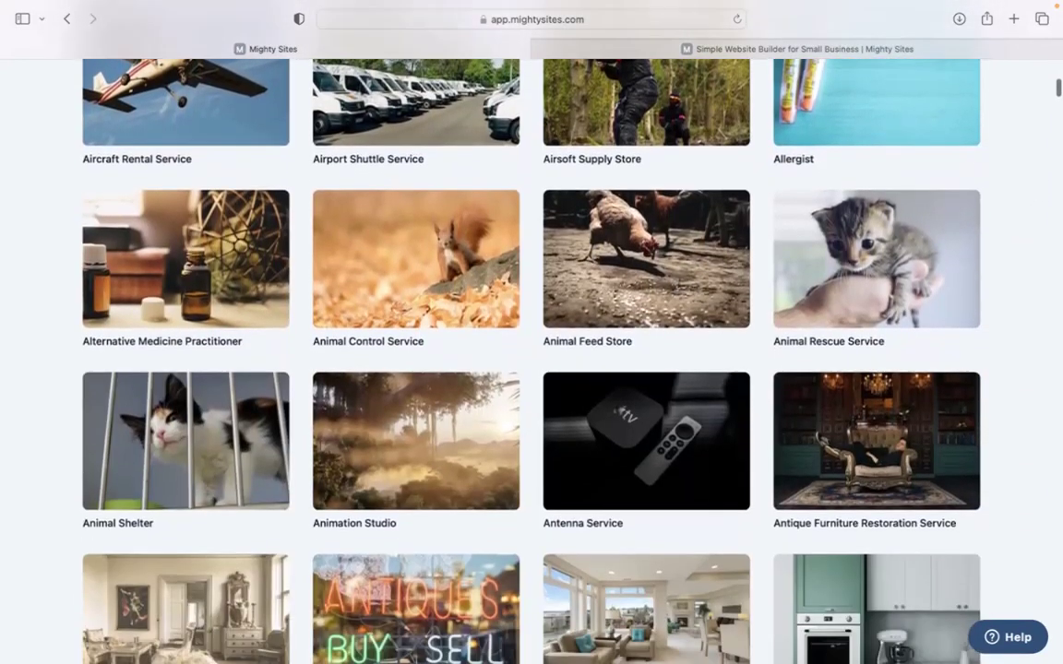
scroll(532, 332, up, 10)
scroll(396, 304, up, 10)
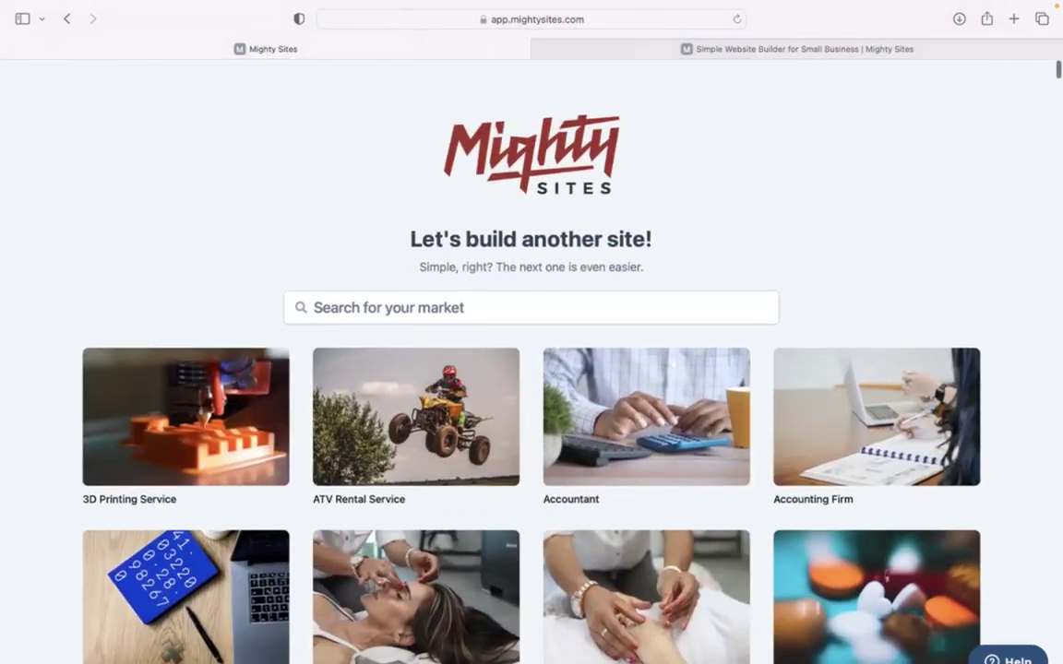
click(395, 287)
text(pet tra)
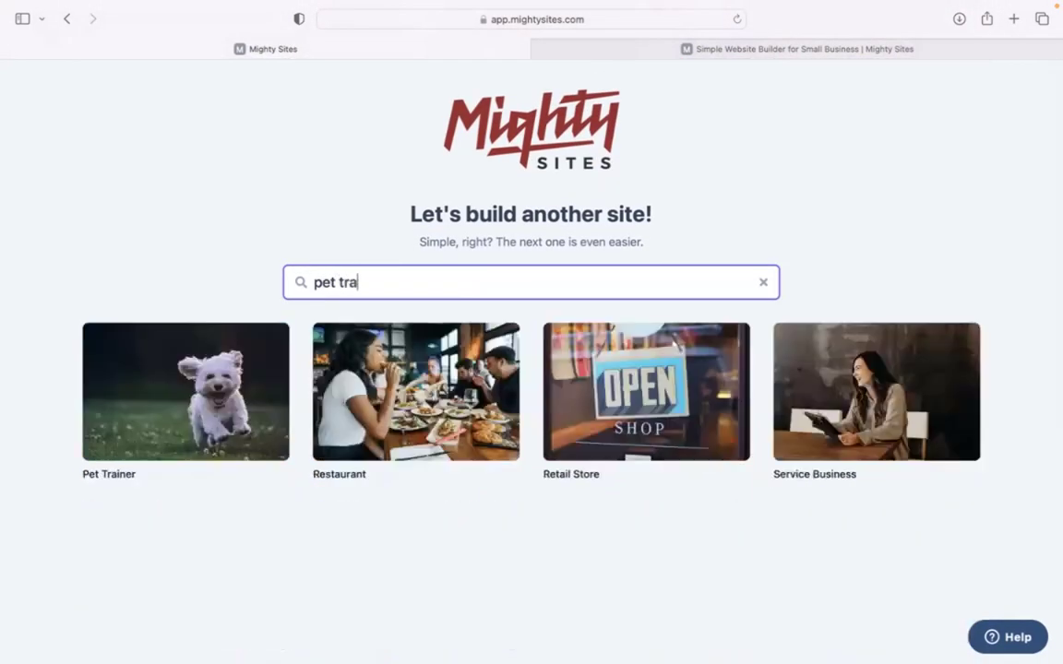
Create a Pet Trainer site for 'Fur Baby School' in Denver, Colorado, business type Service
click(177, 388)
text(Fur Baby School.)
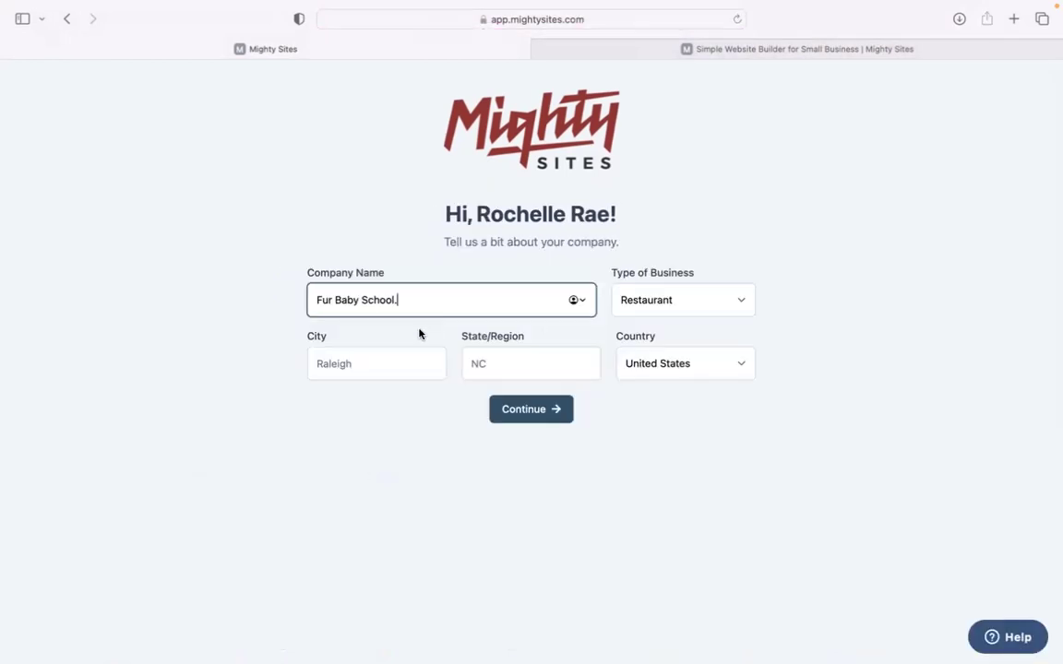
click(388, 356)
text(Denver)
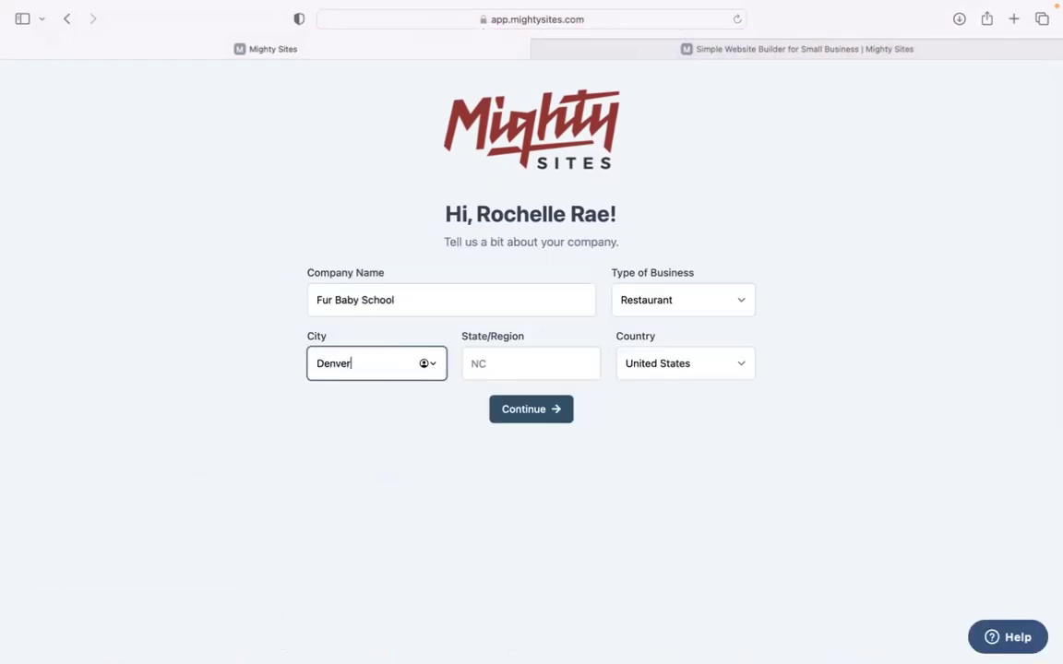
click(567, 351)
text(Colorado)
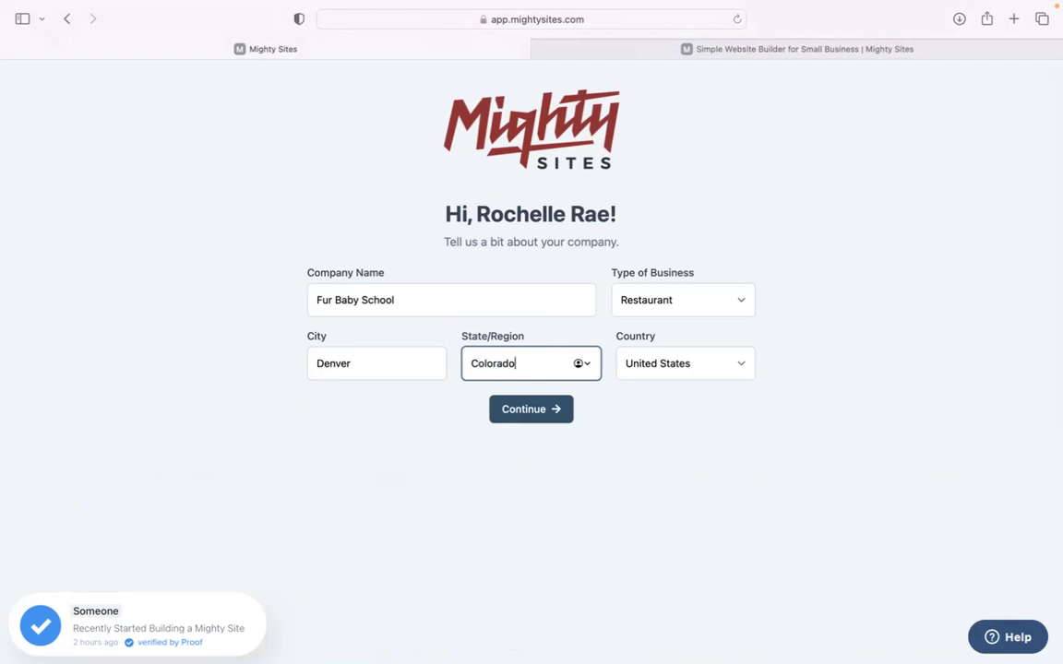
click(660, 297)
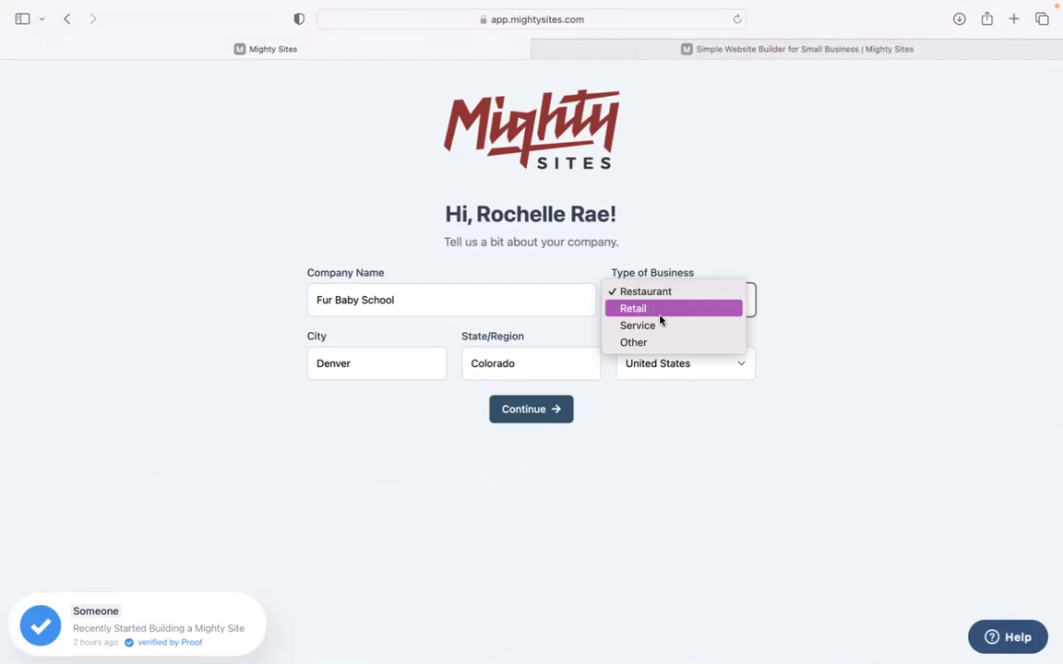
click(660, 323)
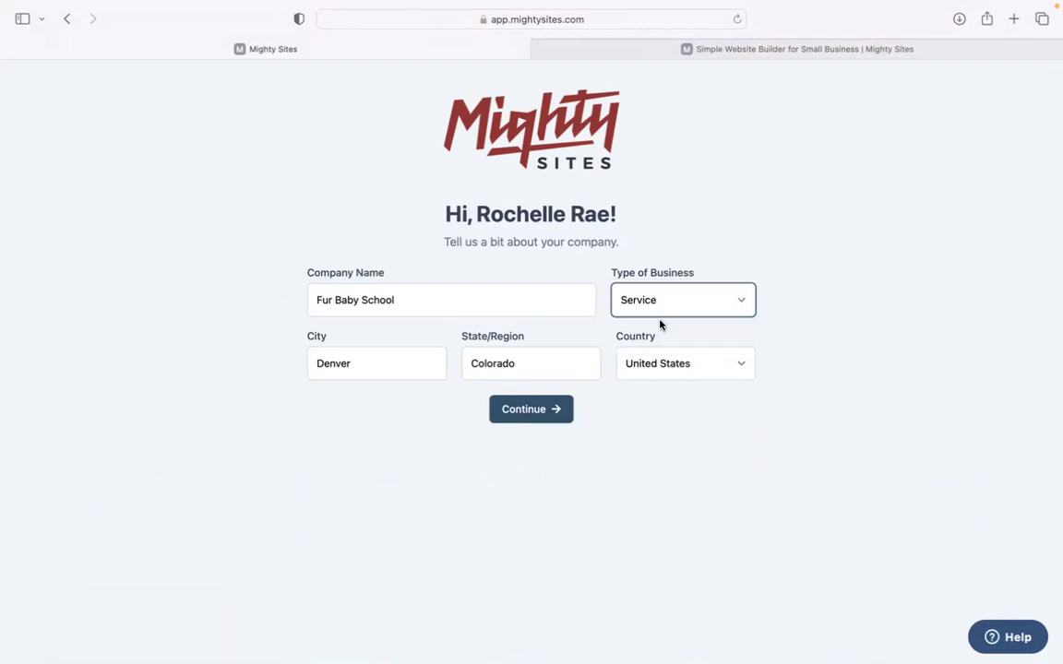
click(540, 418)
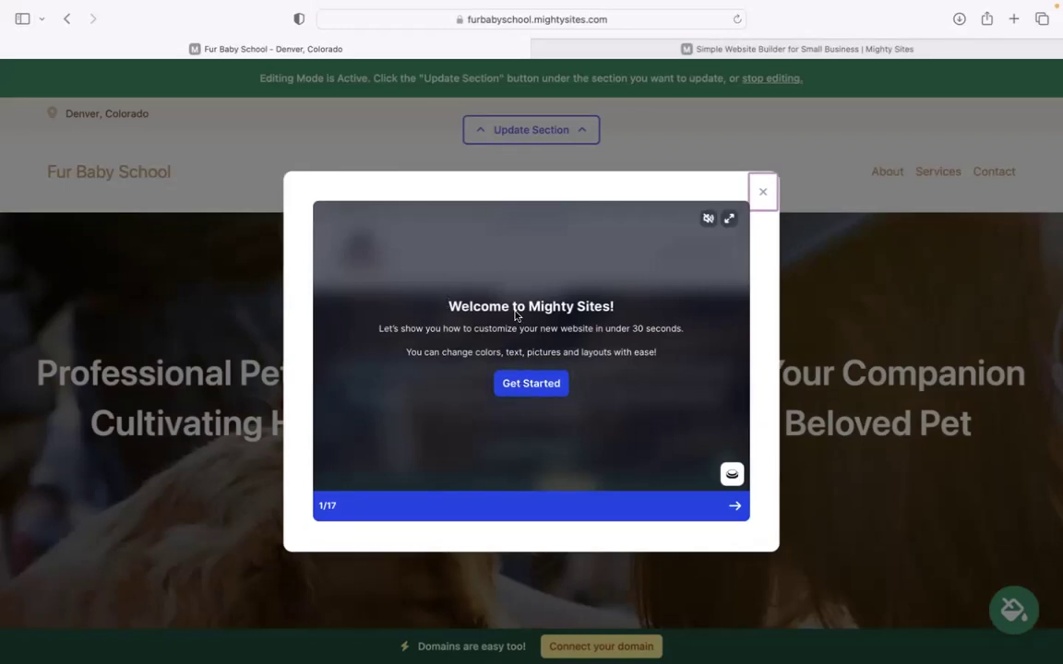
Advance the welcome walkthrough to tip 4 of 17, about social media links
click(738, 513)
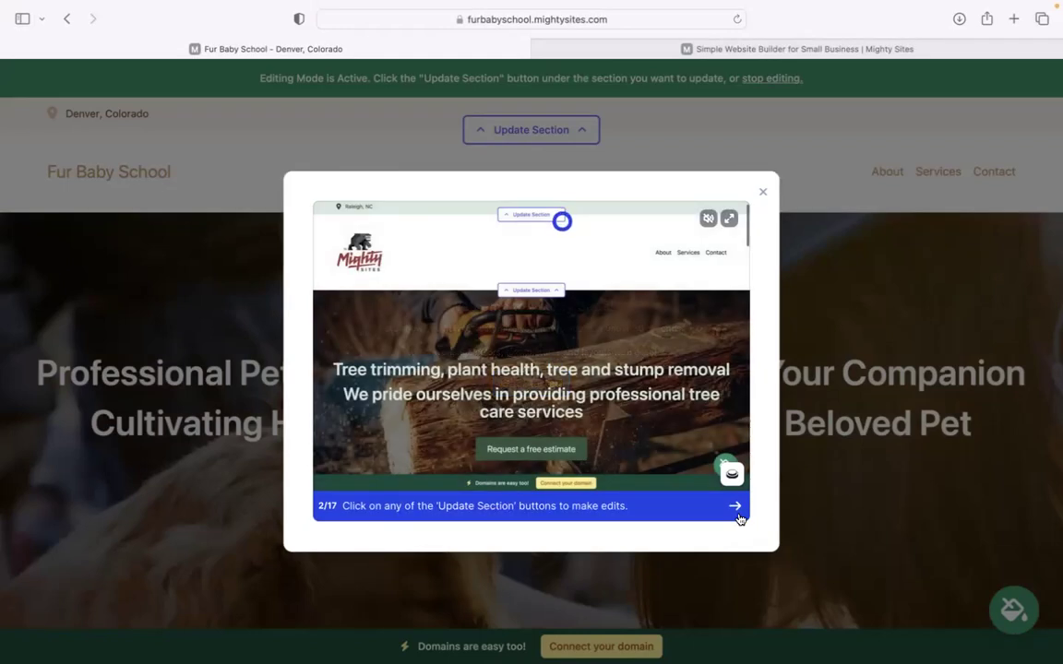
click(737, 515)
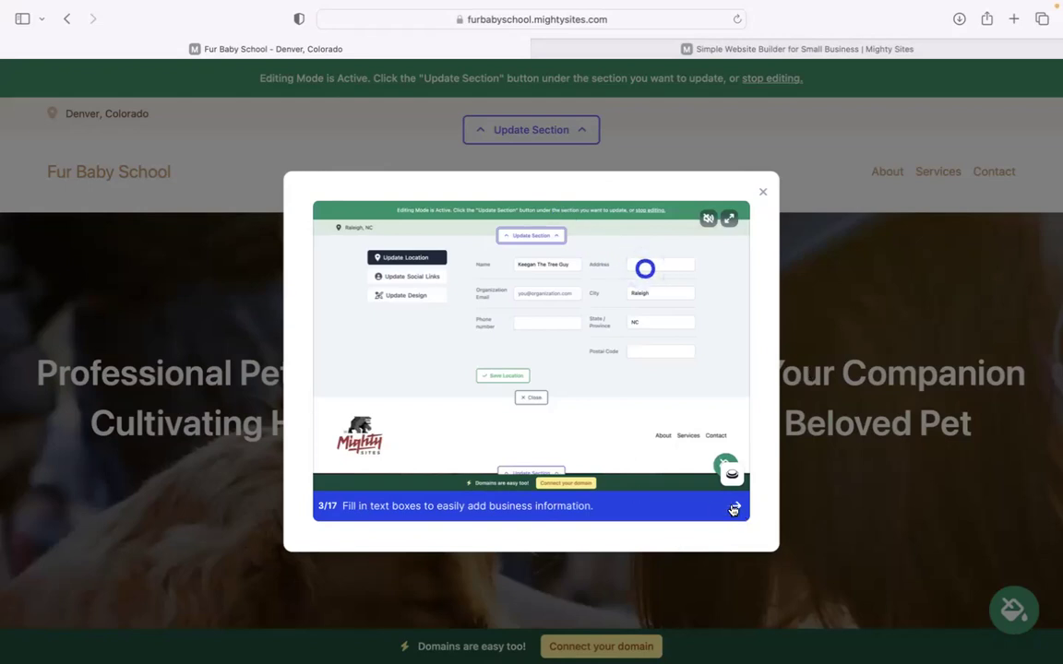
click(734, 510)
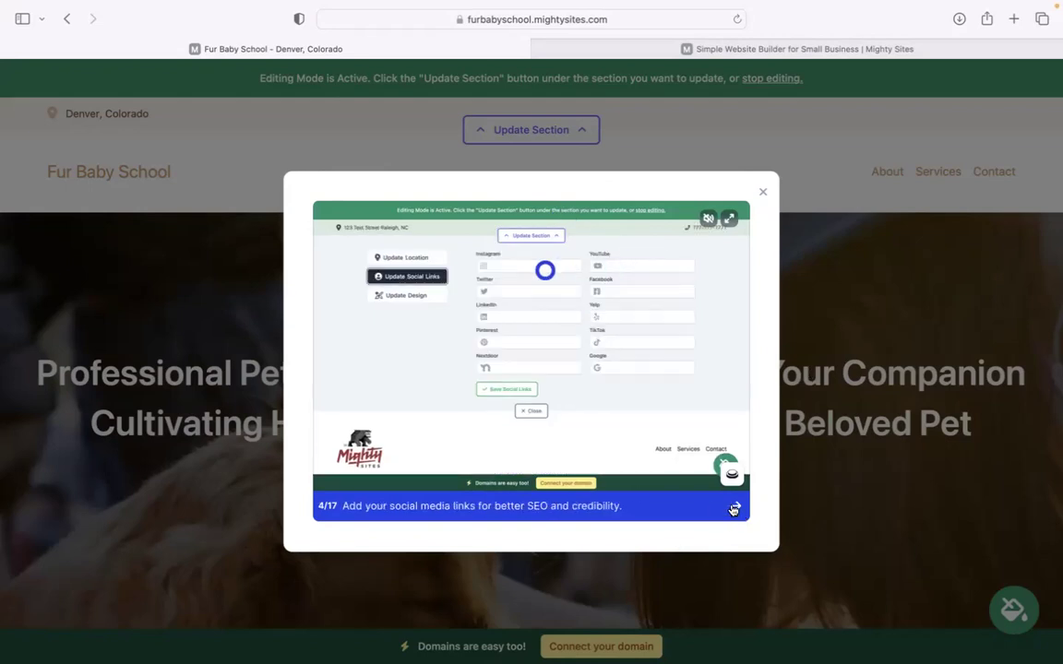
click(764, 194)
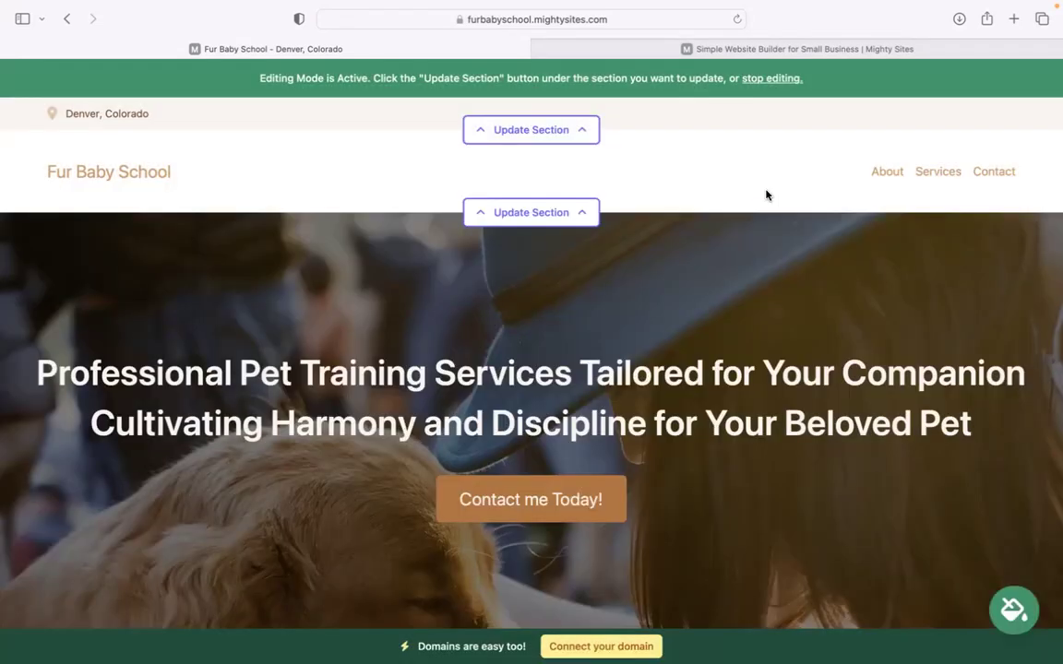
scroll(766, 195, down, 3)
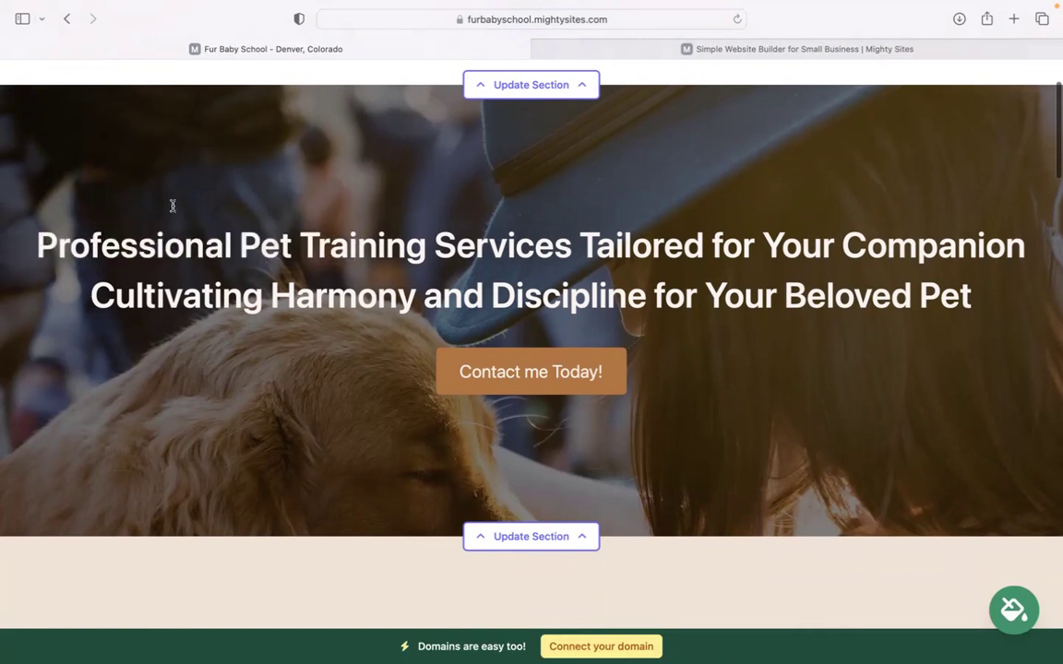
triple_click(659, 223)
click(602, 259)
scroll(602, 260, down, 8)
drag(74, 192, 982, 403)
click(982, 403)
scroll(676, 443, down, 8)
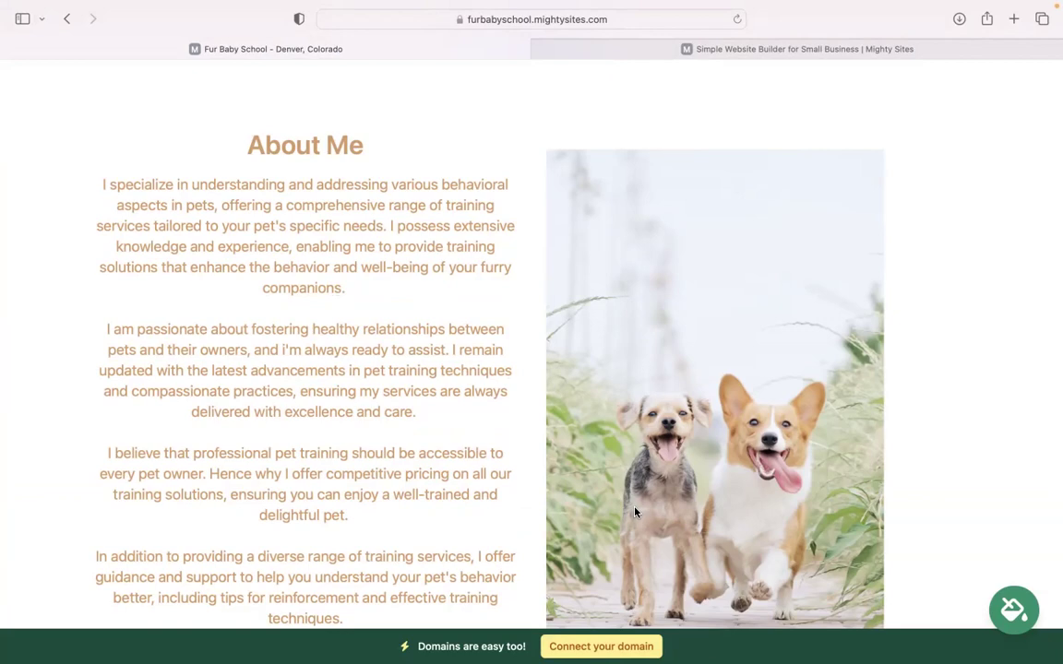
scroll(635, 512, down, 10)
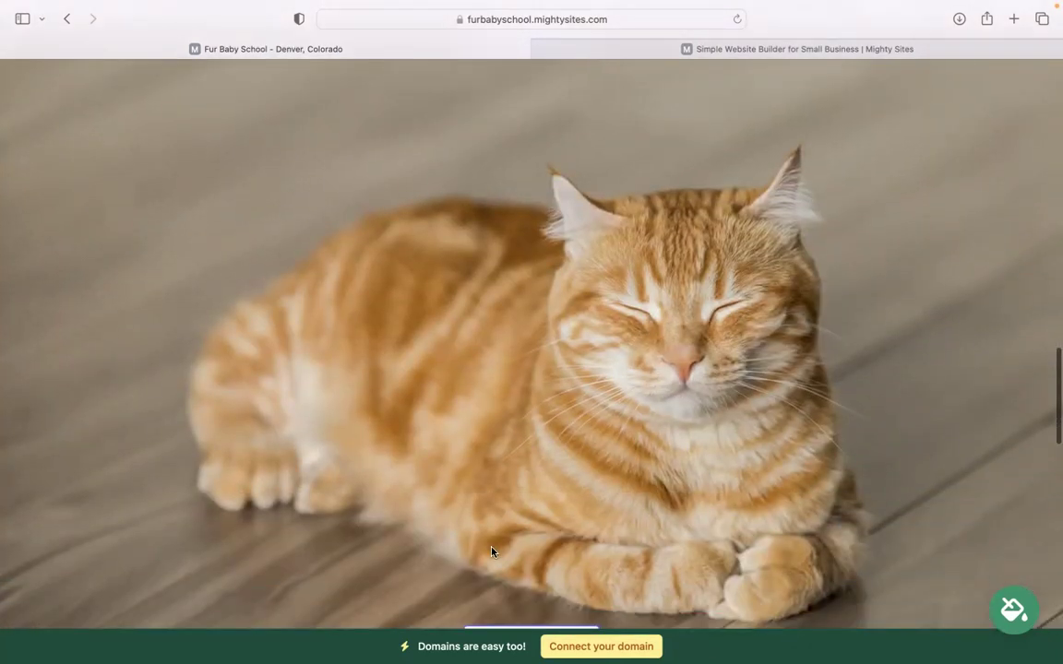
scroll(557, 467, down, 6)
scroll(557, 467, up, 5)
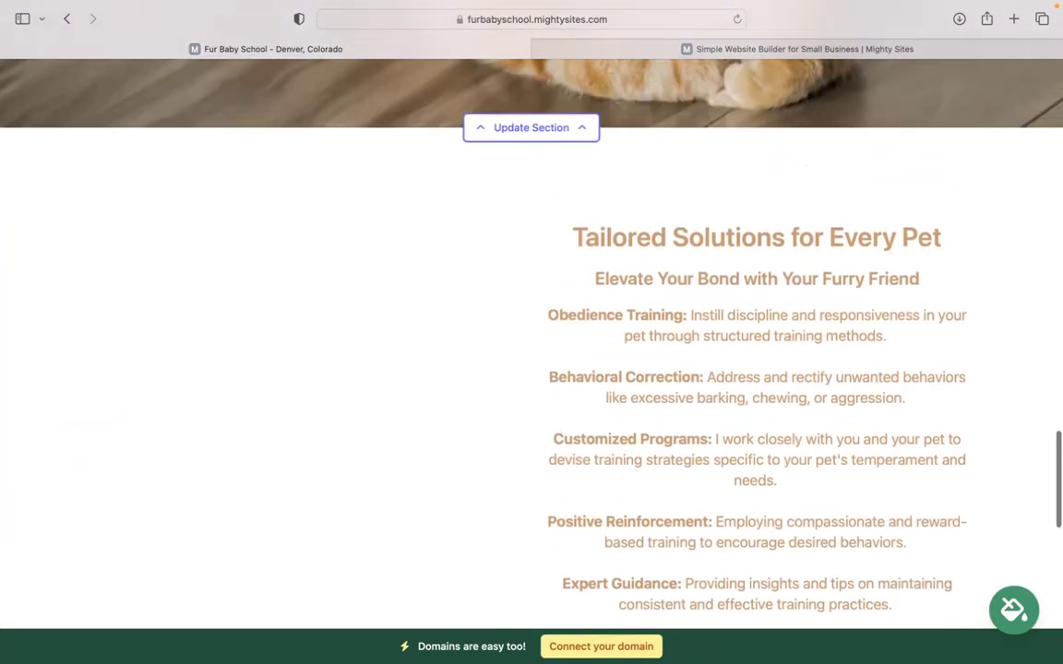
scroll(210, 171, up, 10)
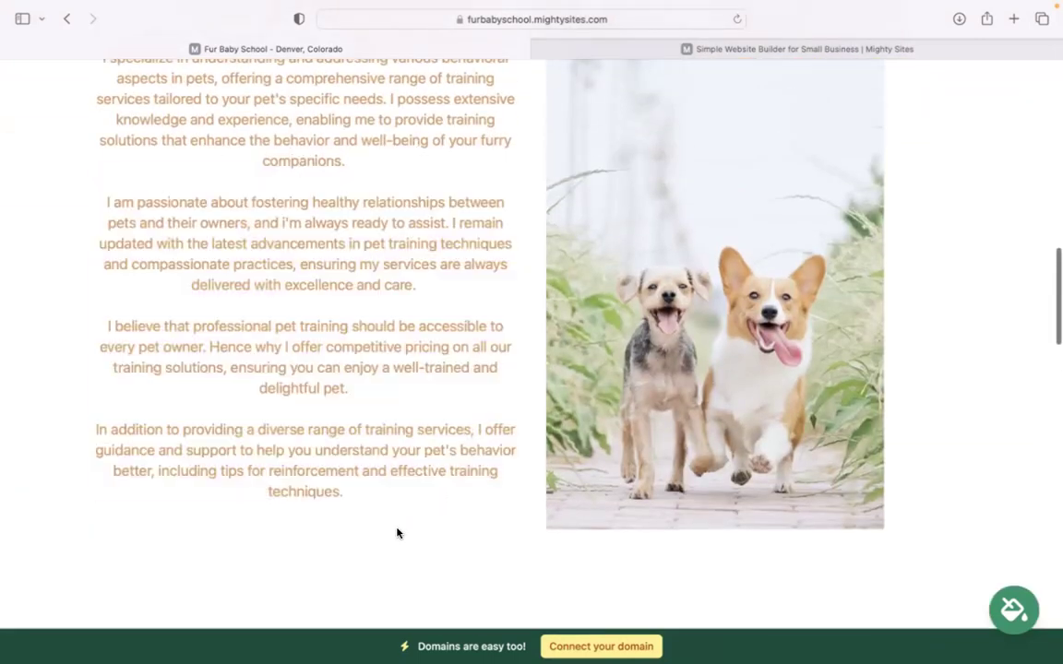
scroll(399, 532, down, 5)
scroll(273, 387, down, 8)
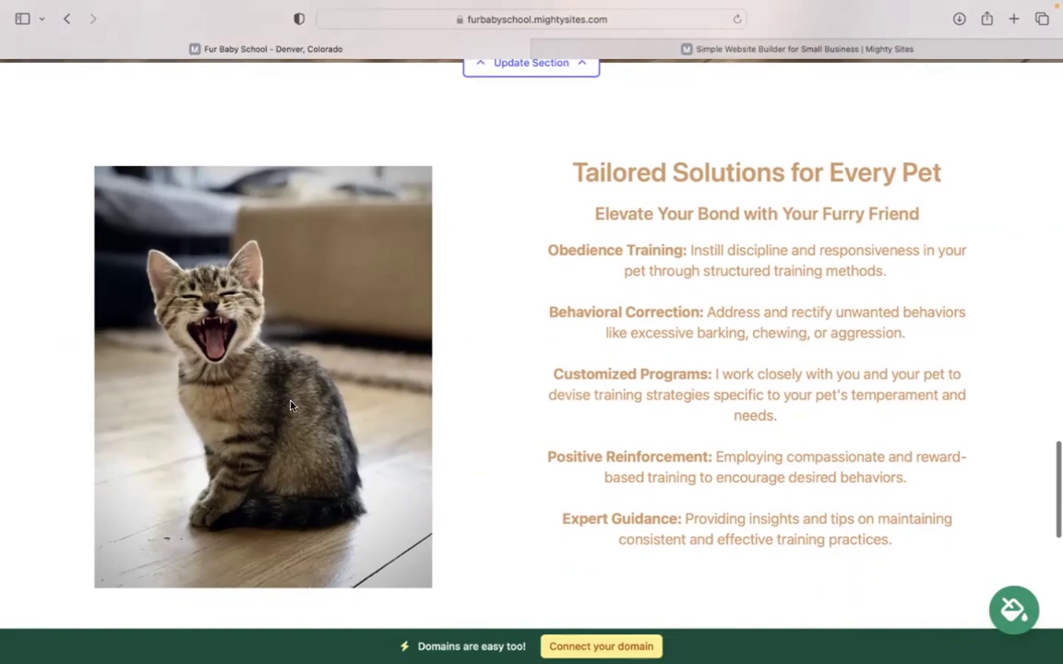
scroll(532, 341, down, 2)
scroll(531, 341, up, 6)
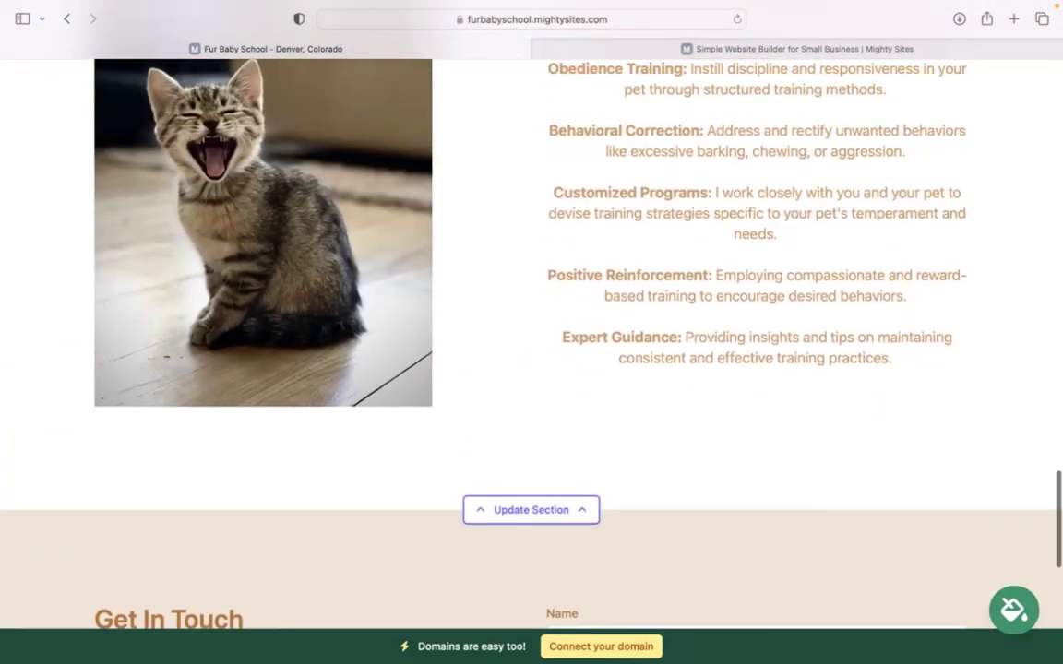
scroll(531, 341, up, 10)
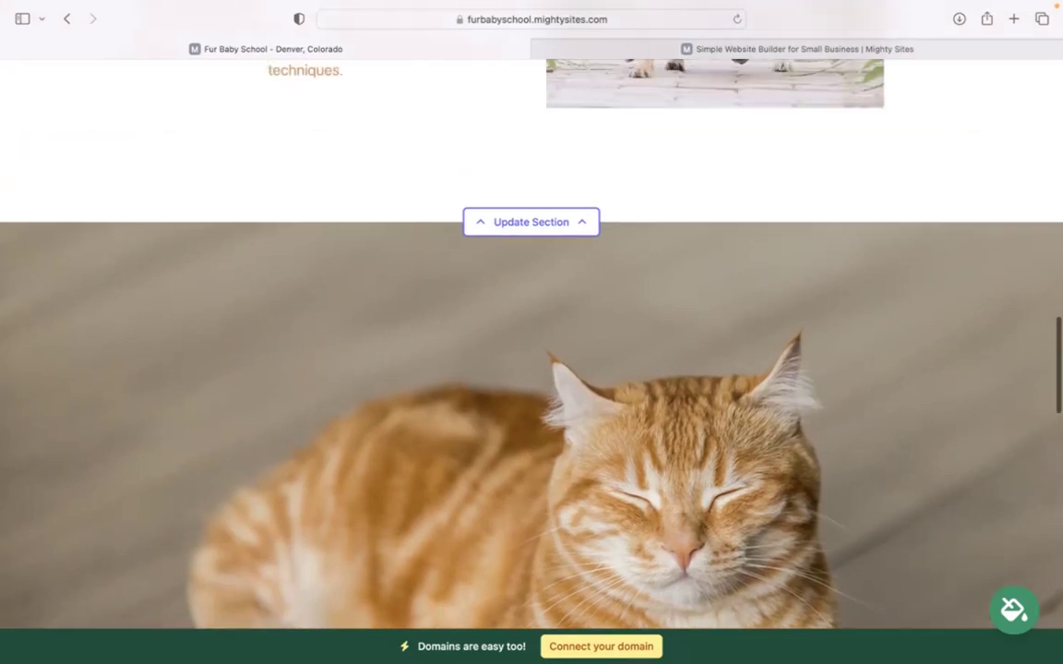
scroll(532, 341, up, 10)
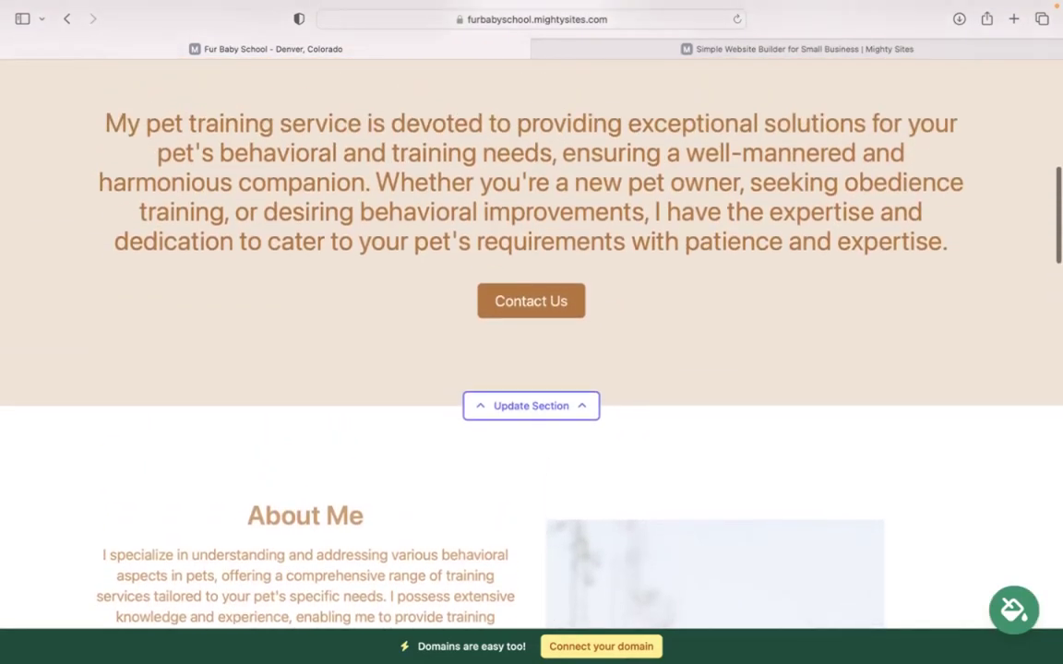
scroll(531, 341, up, 3)
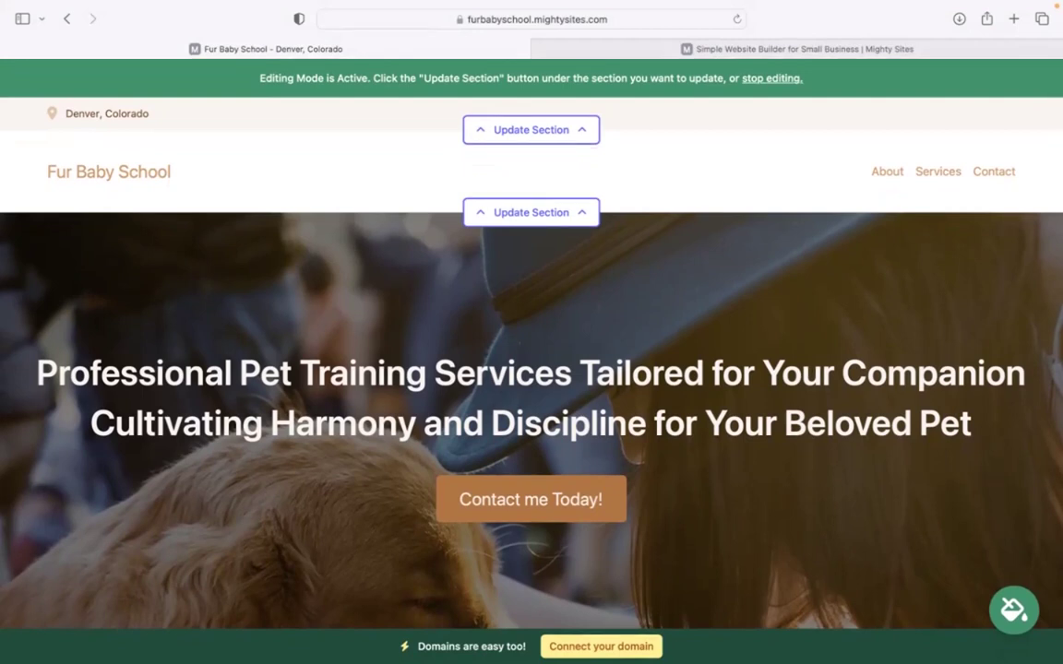
Enter the organization's email address and set it to show on the site
click(506, 130)
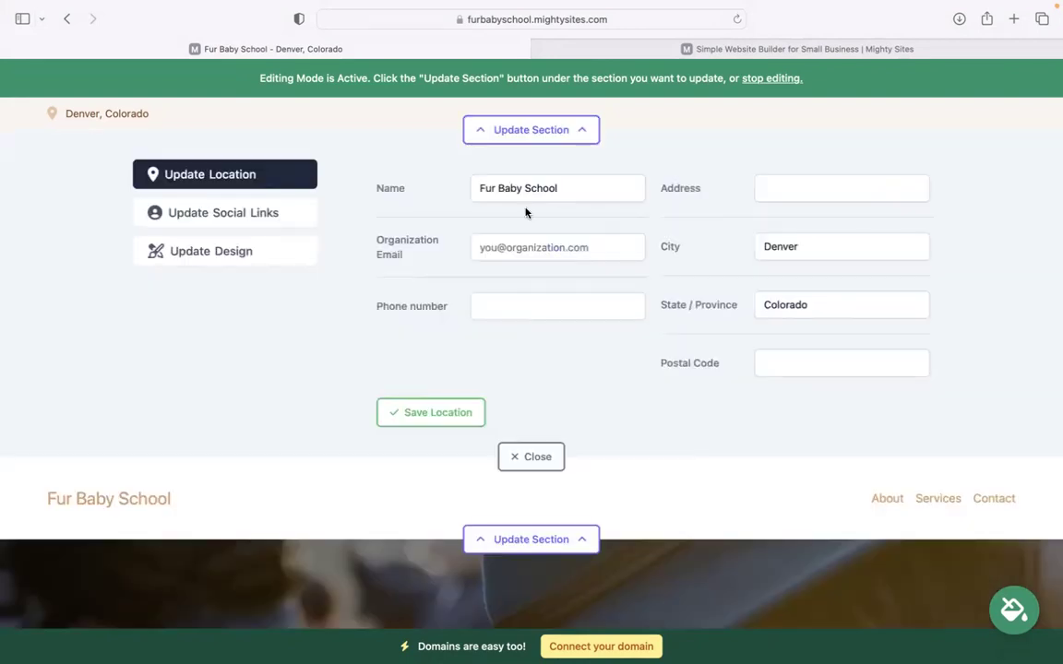
click(551, 247)
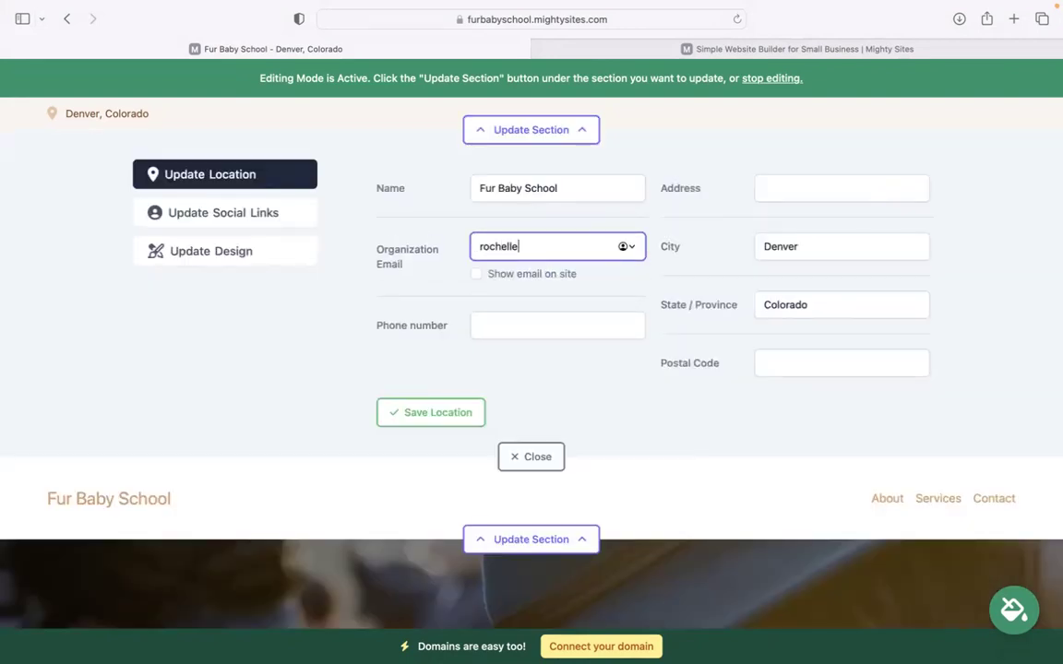
click(477, 275)
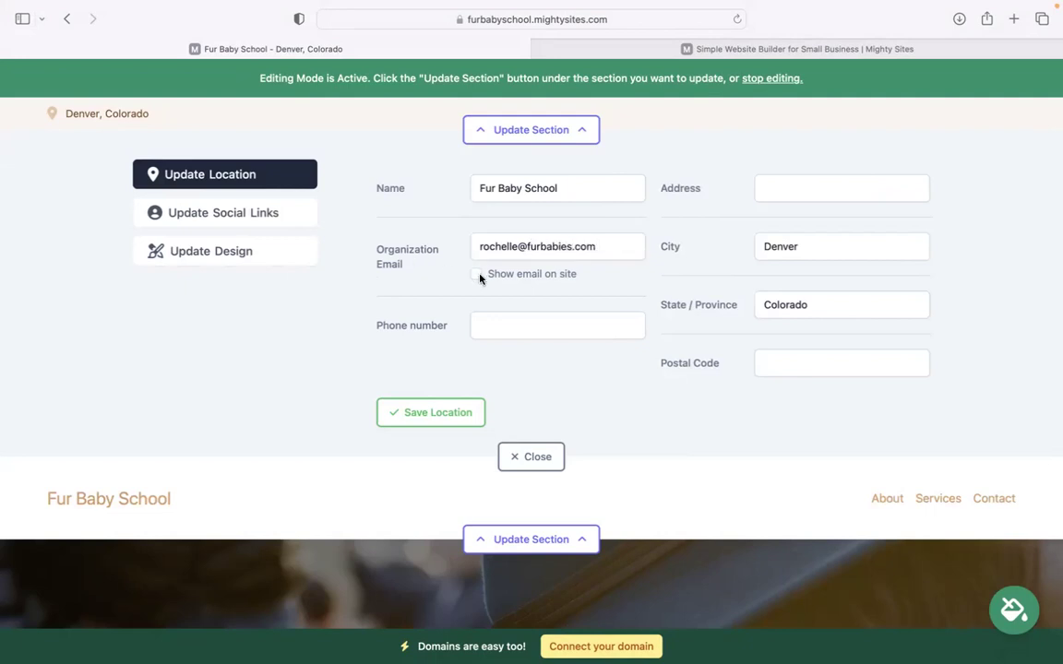
Add the school's phone number, street address and postal code, and save the location
click(510, 327)
text(474-39393)
click(791, 175)
click(793, 188)
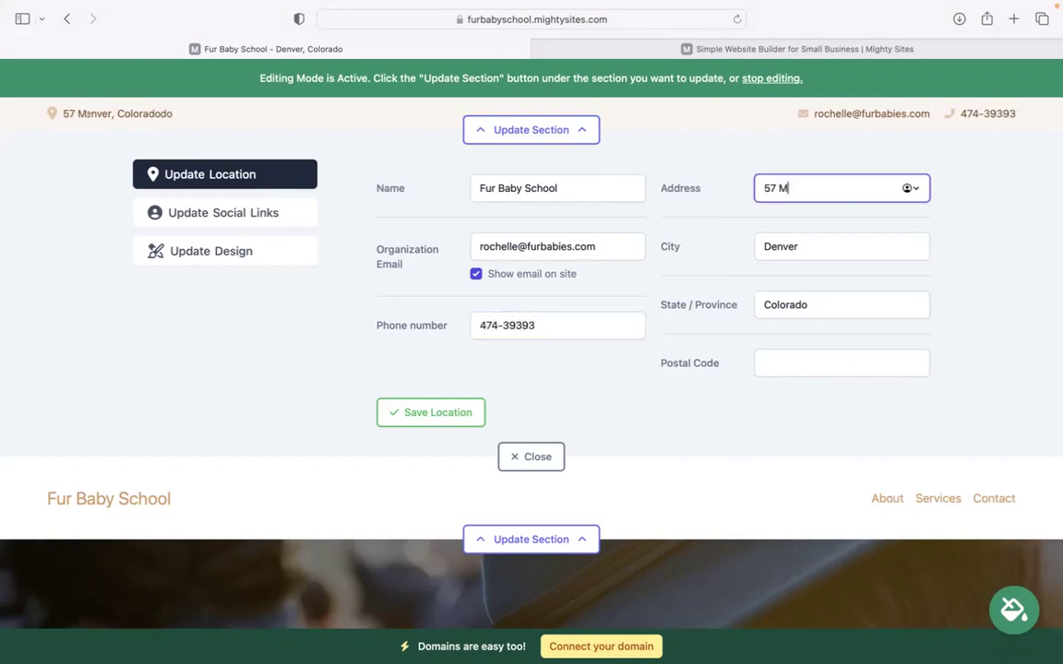
click(788, 362)
text(40383)
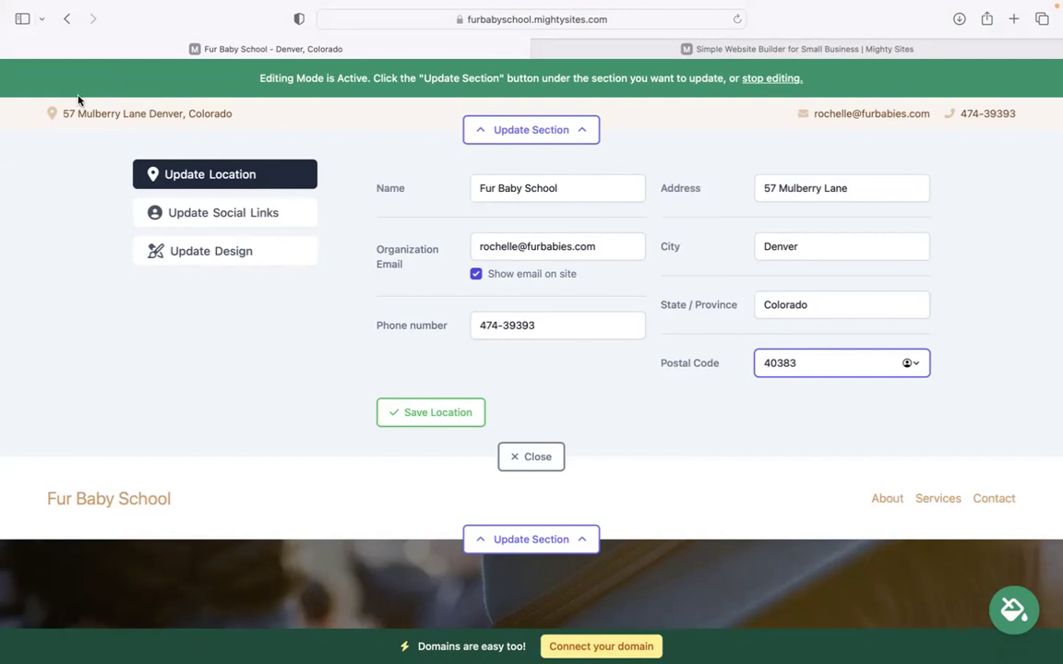
click(441, 412)
Save the social links section without changes
click(257, 217)
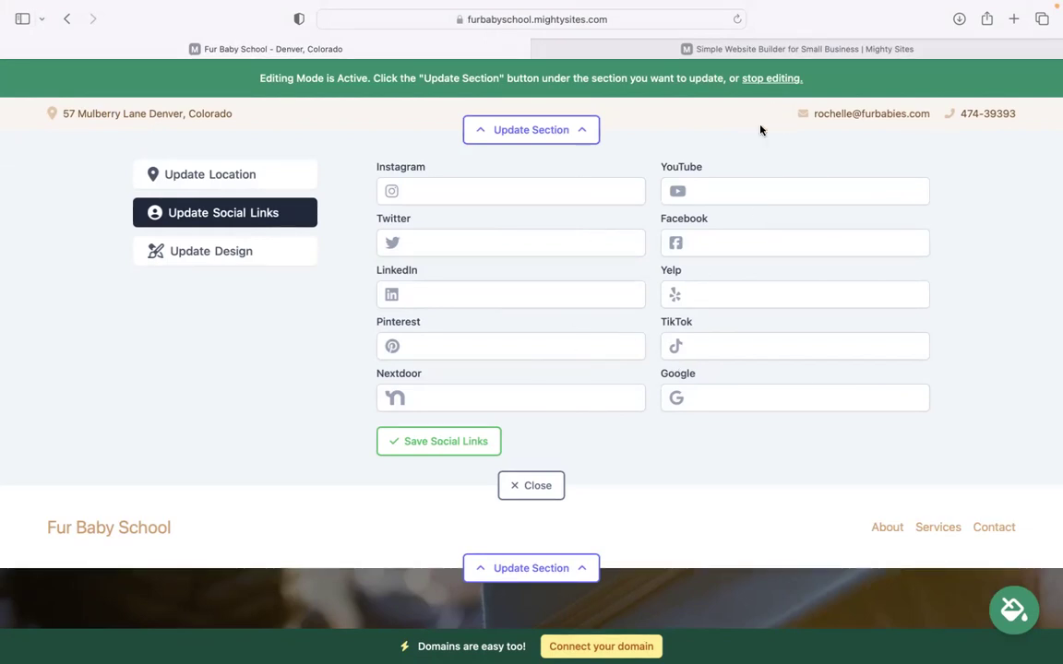
click(450, 442)
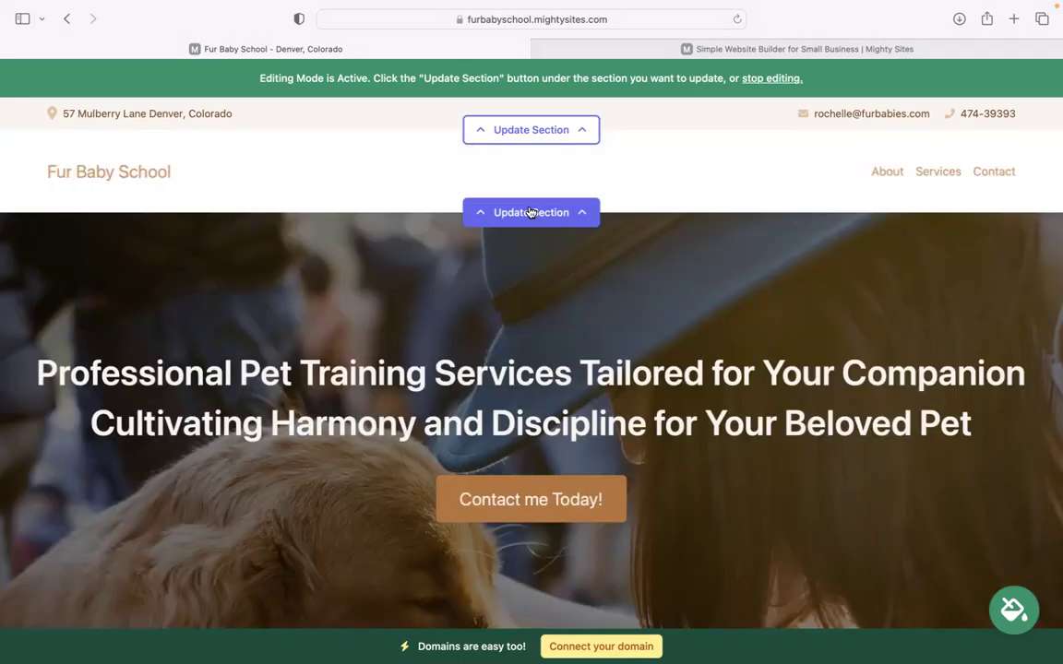
click(533, 212)
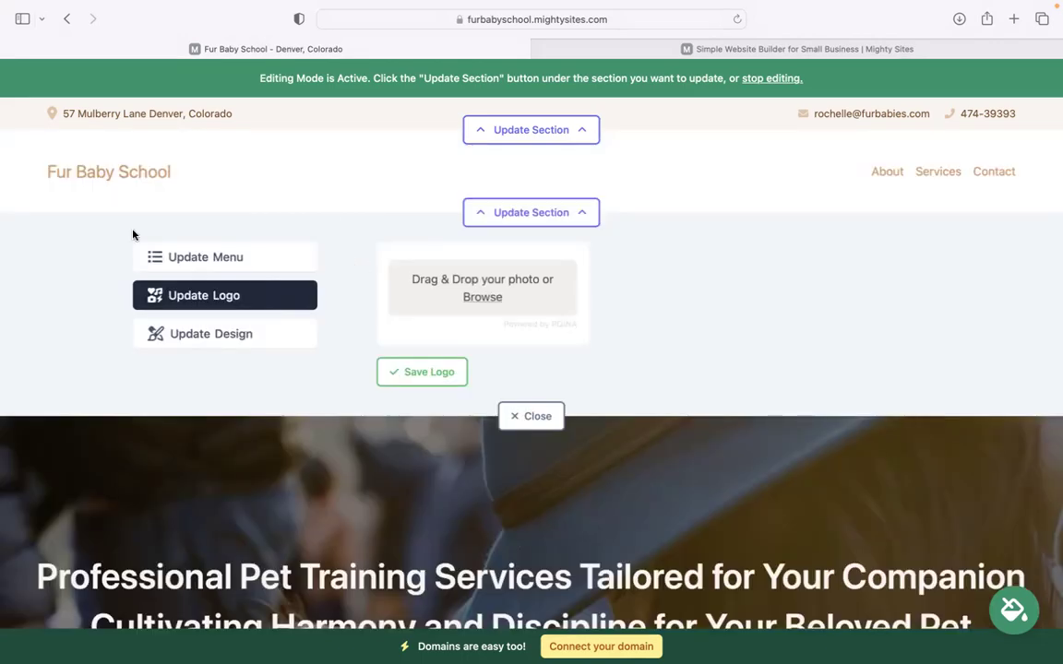
Upload the Mighty Sites logo PNG as the header logo, save it and make it bigger
click(489, 297)
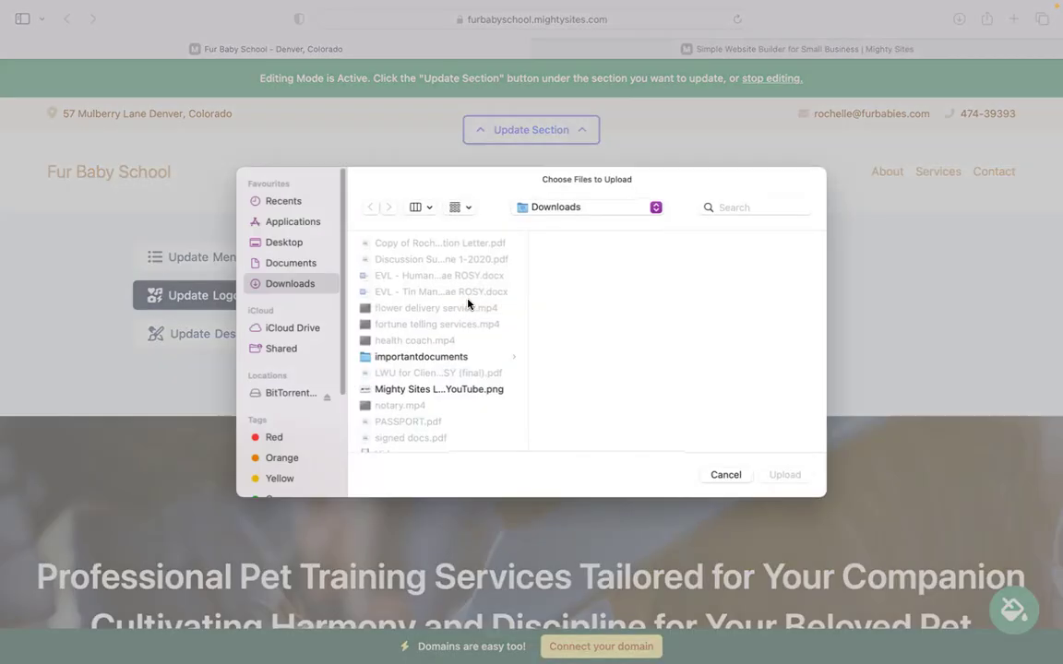
click(438, 388)
click(785, 475)
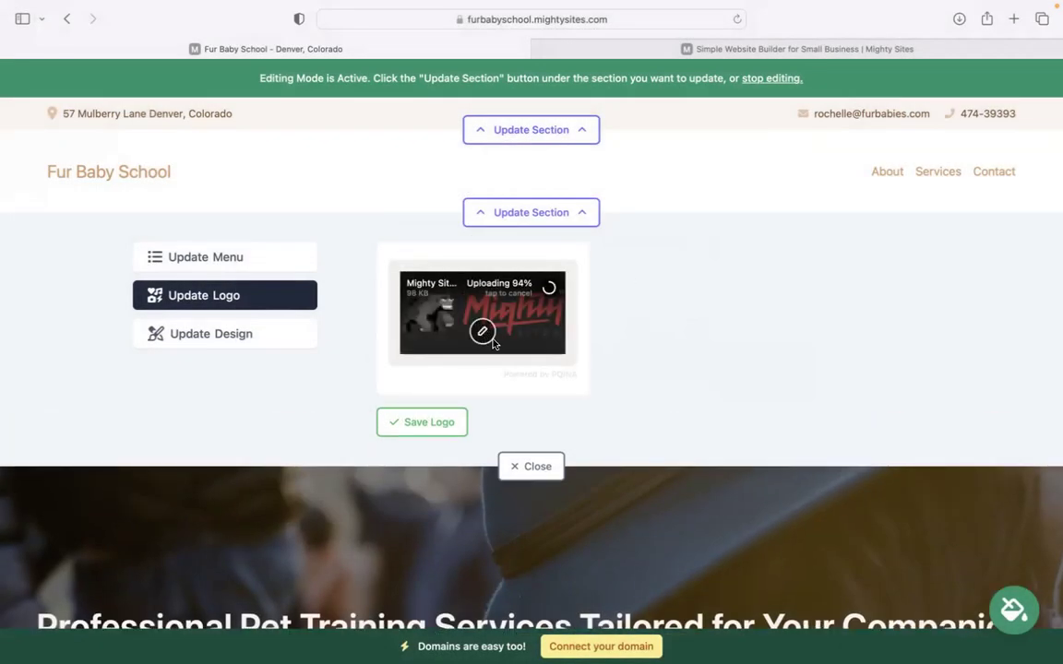
click(417, 422)
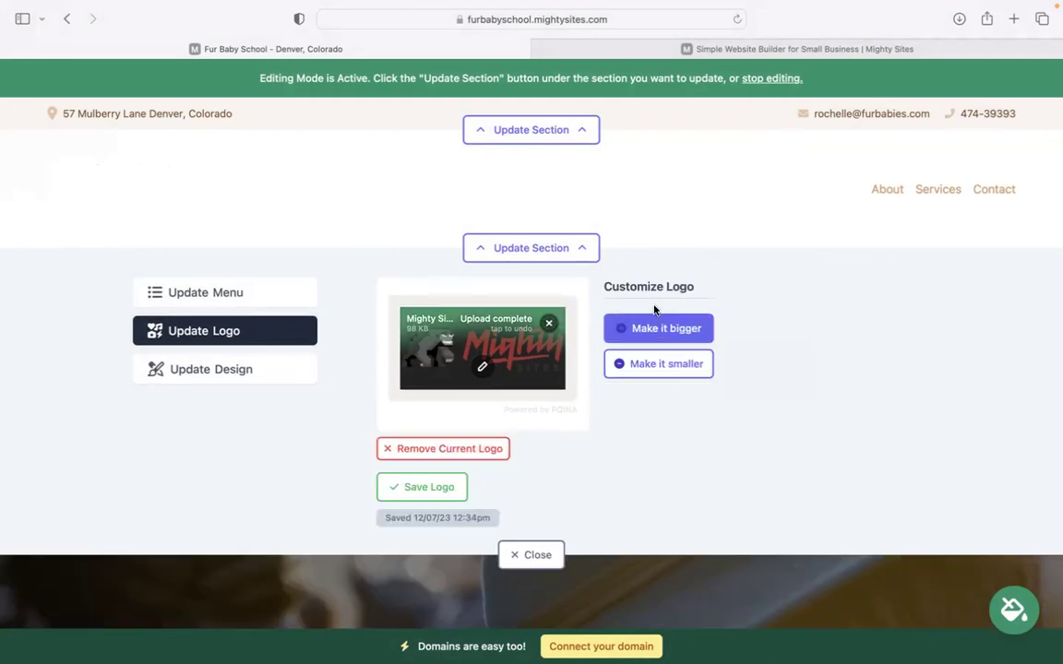
click(662, 339)
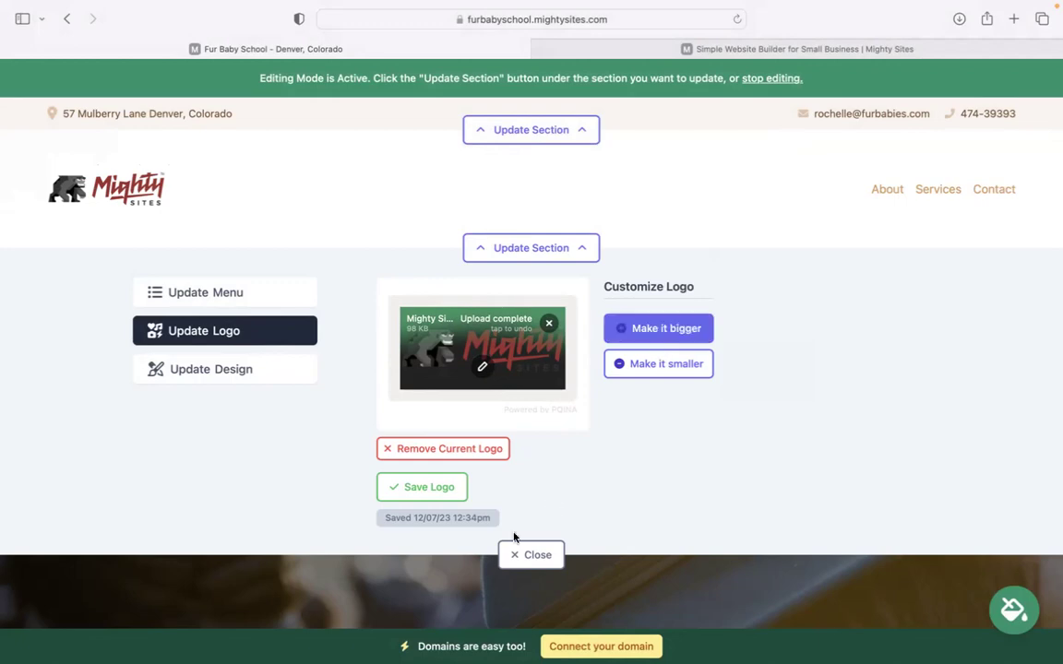
click(513, 559)
scroll(532, 332, down, 10)
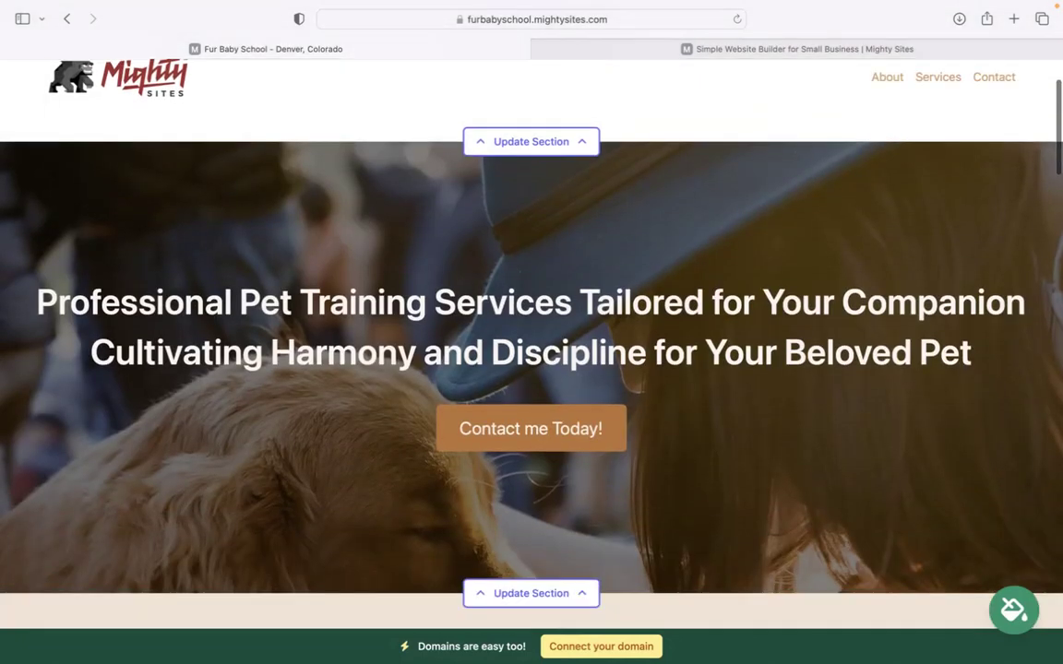
scroll(532, 332, down, 9)
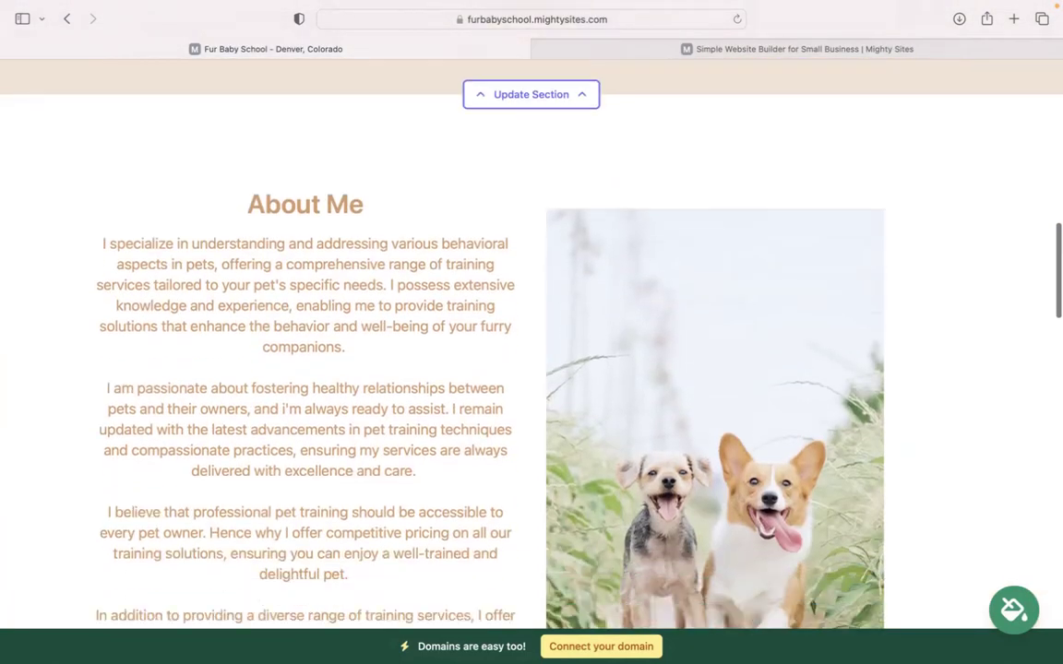
scroll(532, 332, up, 10)
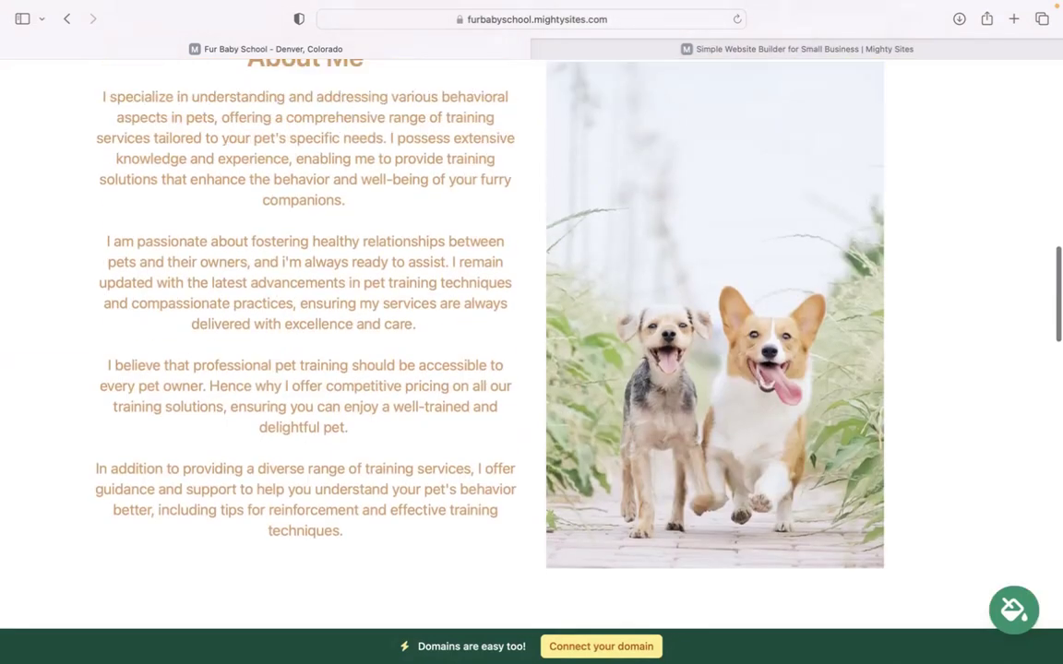
scroll(532, 333, up, 5)
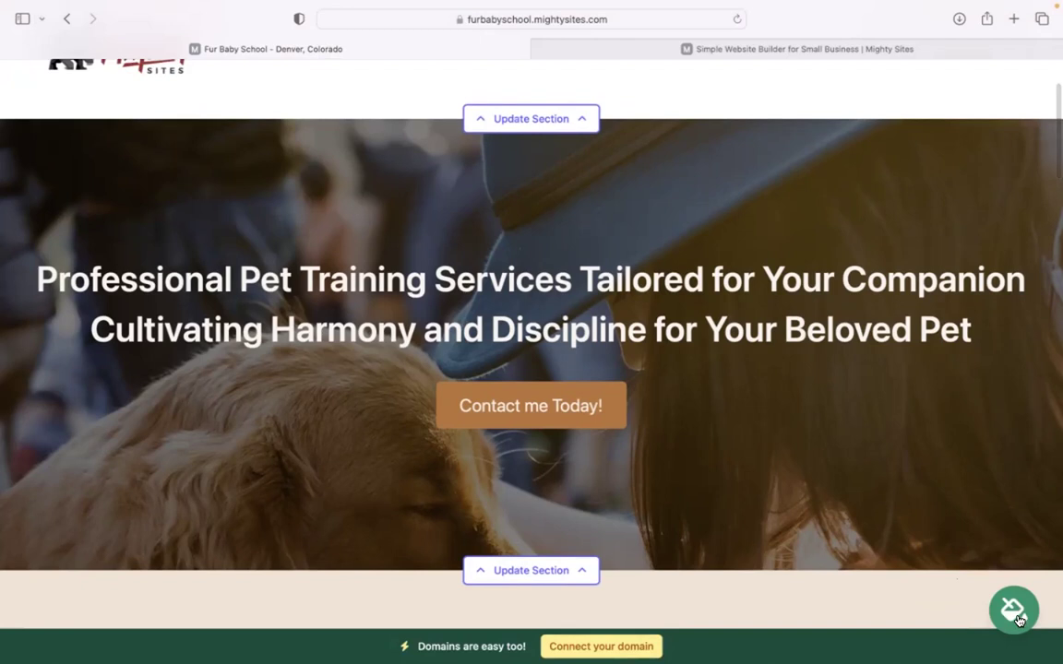
Apply the orange colour theme, after briefly previewing dark red, and check the styled page
click(1015, 613)
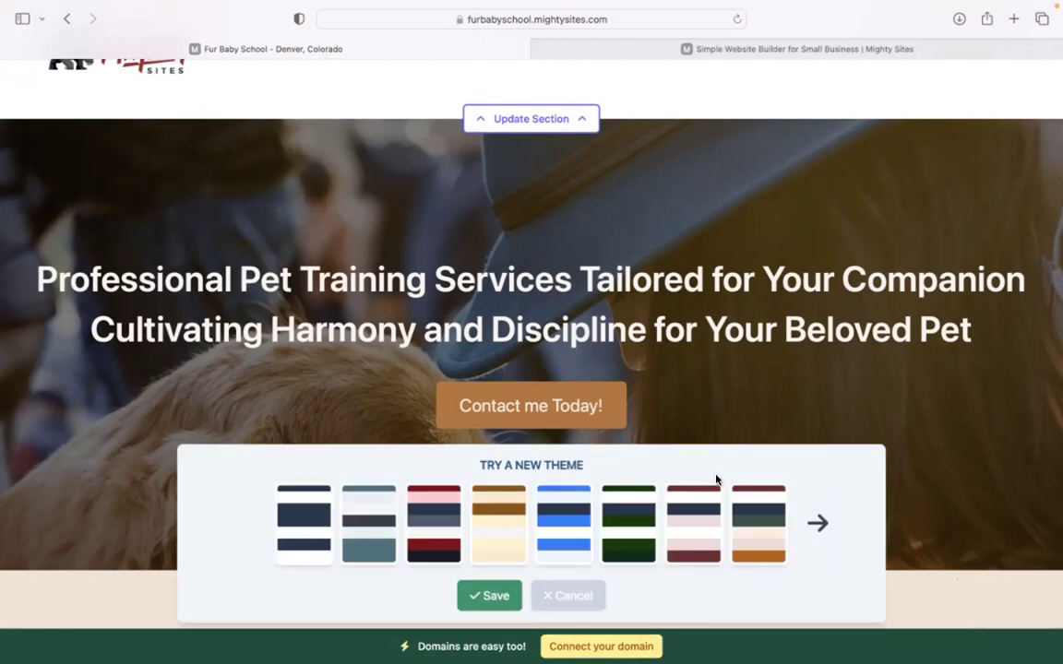
click(826, 525)
click(639, 529)
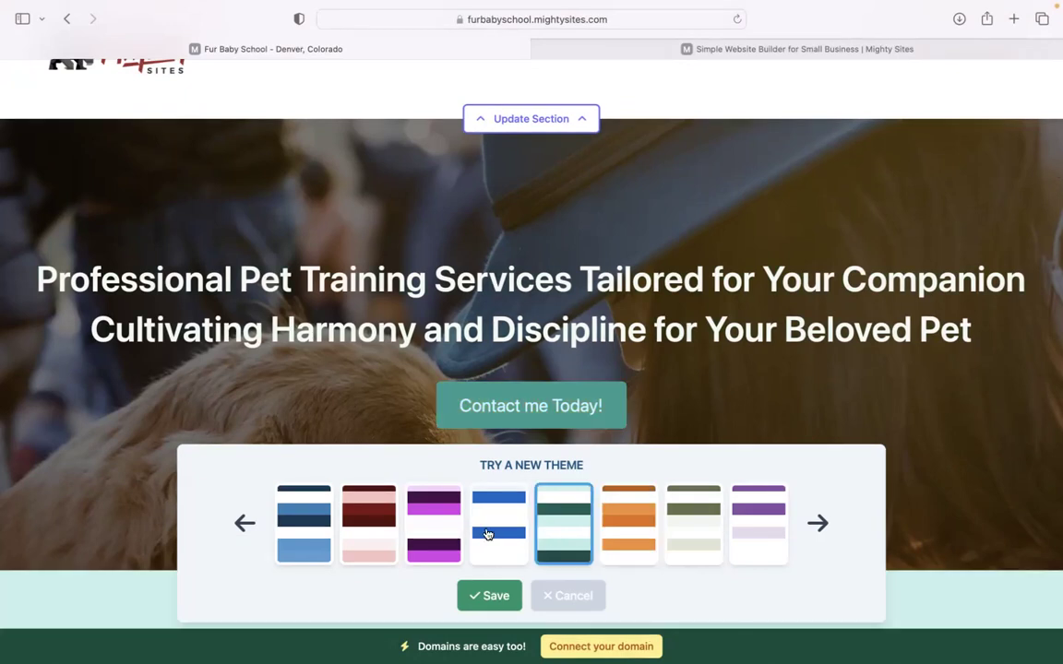
click(368, 524)
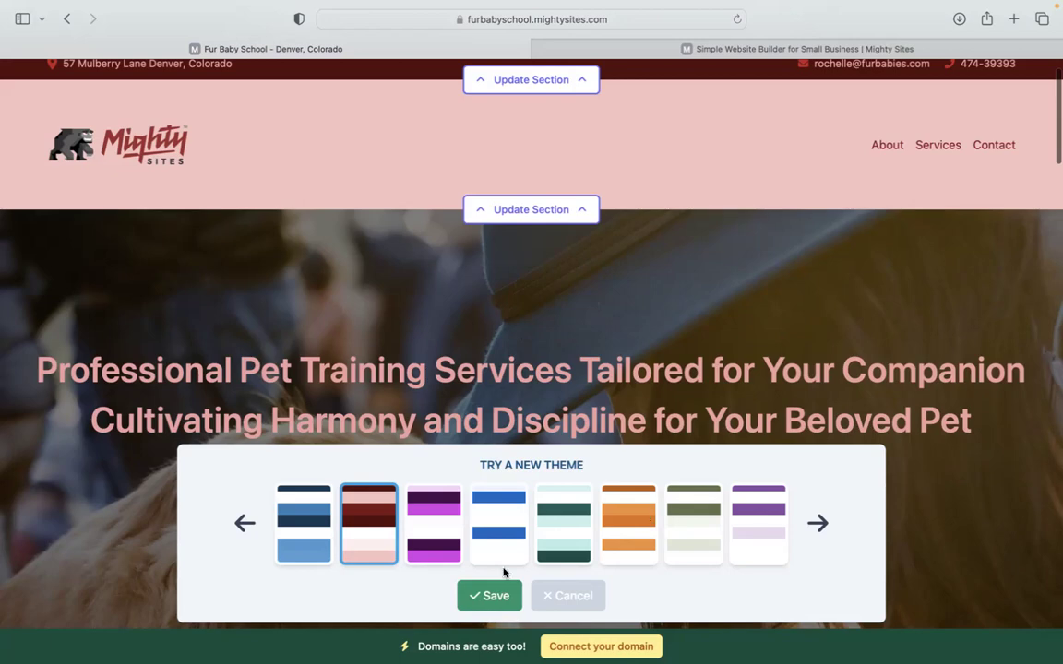
click(644, 519)
scroll(644, 520, down, 3)
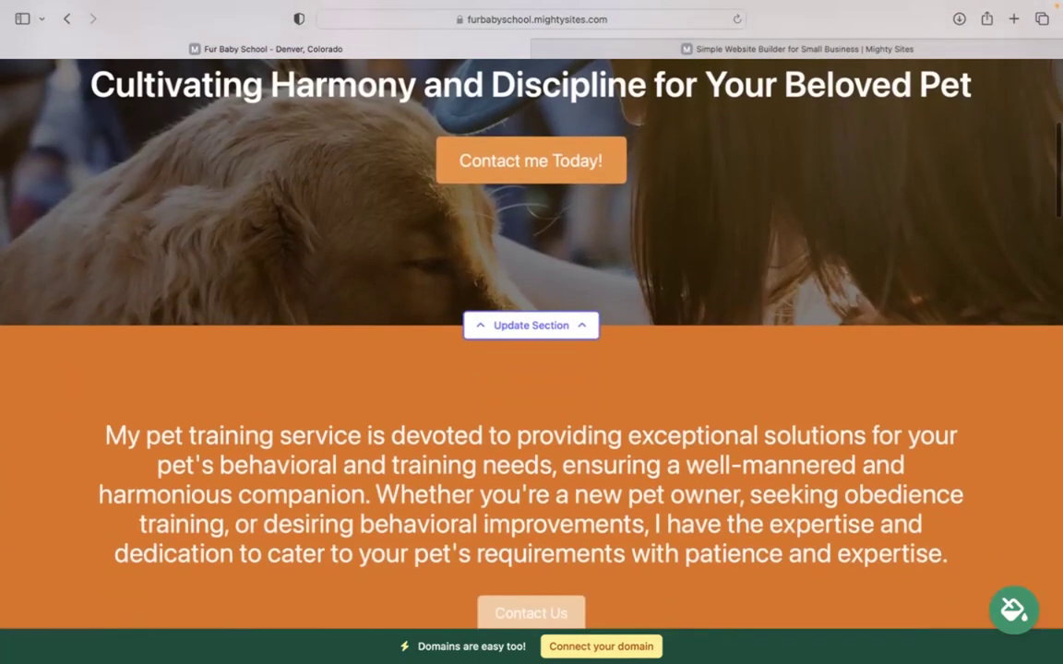
scroll(532, 200, down, 2)
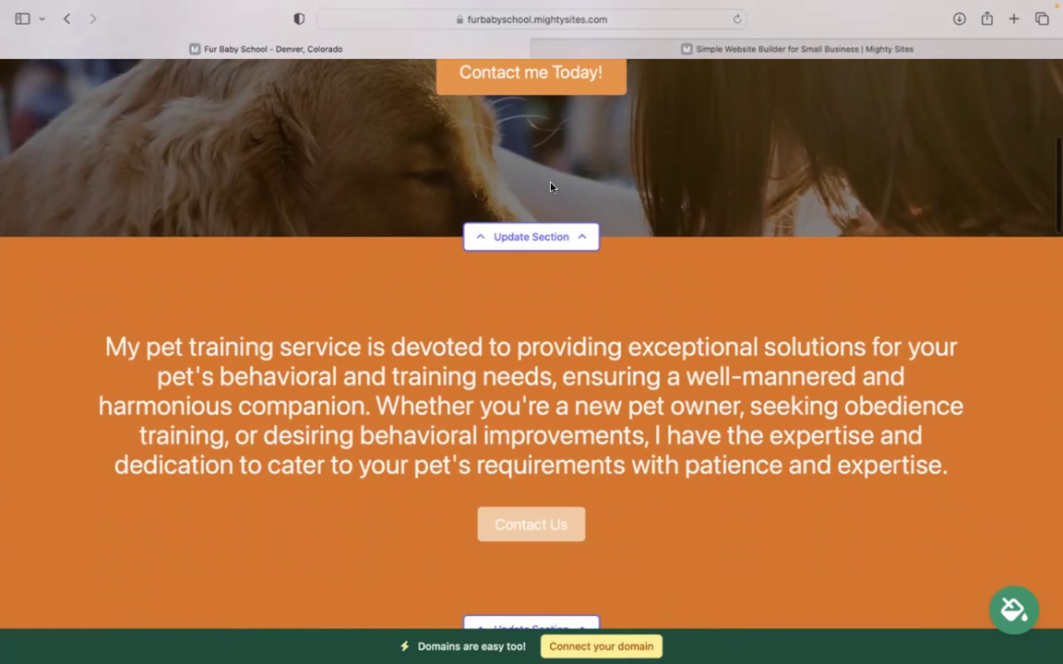
Open the hero section's options and try replacing the background image, cancelling the file picker
click(522, 238)
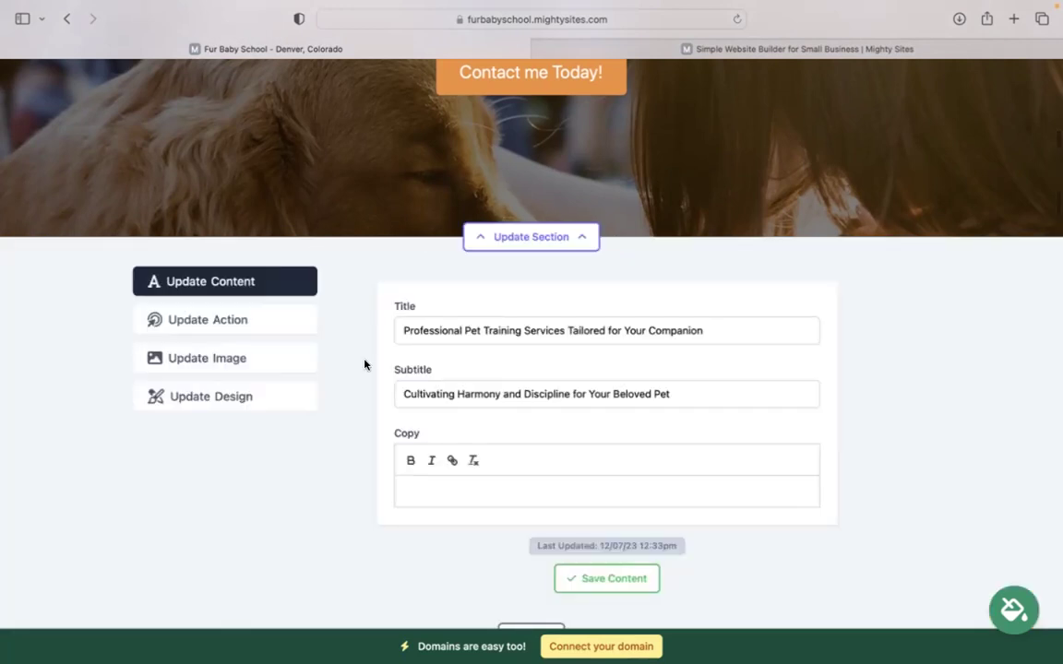
click(234, 360)
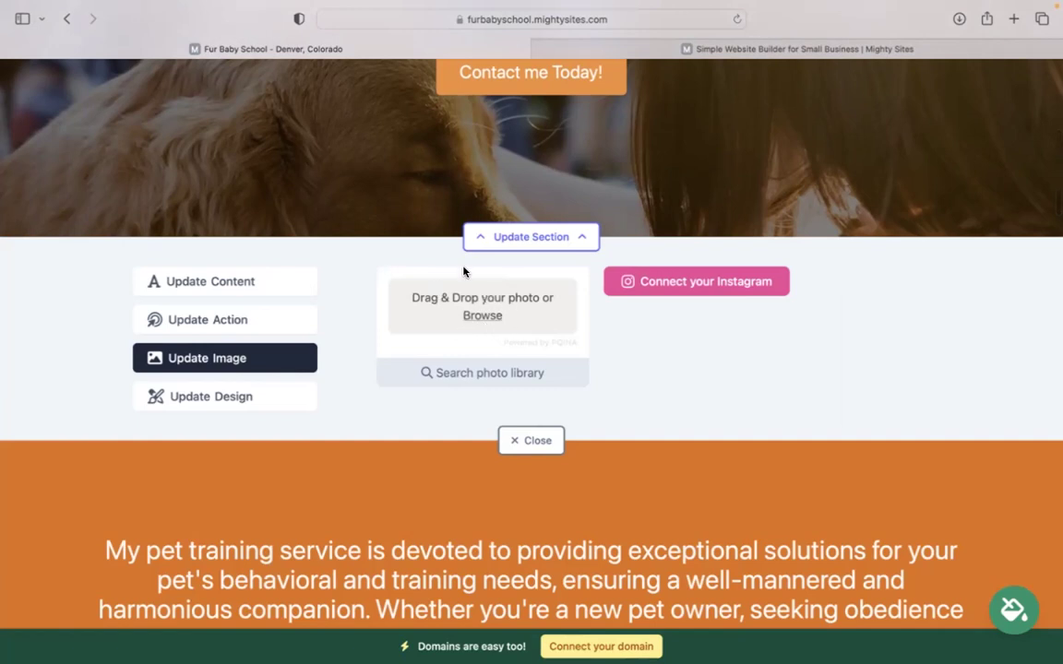
click(549, 297)
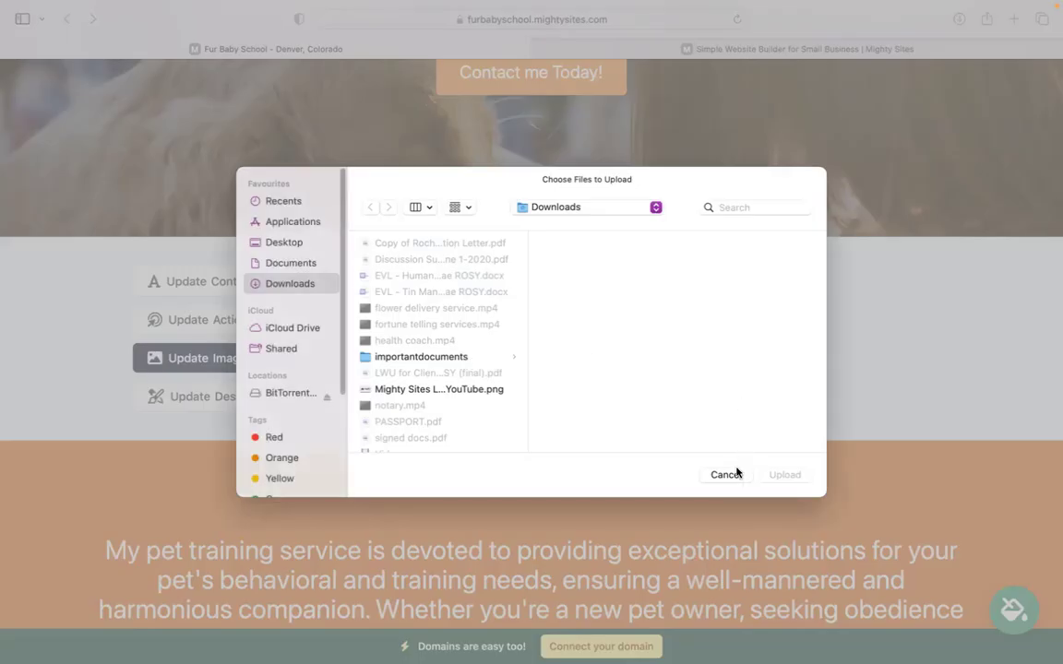
click(724, 459)
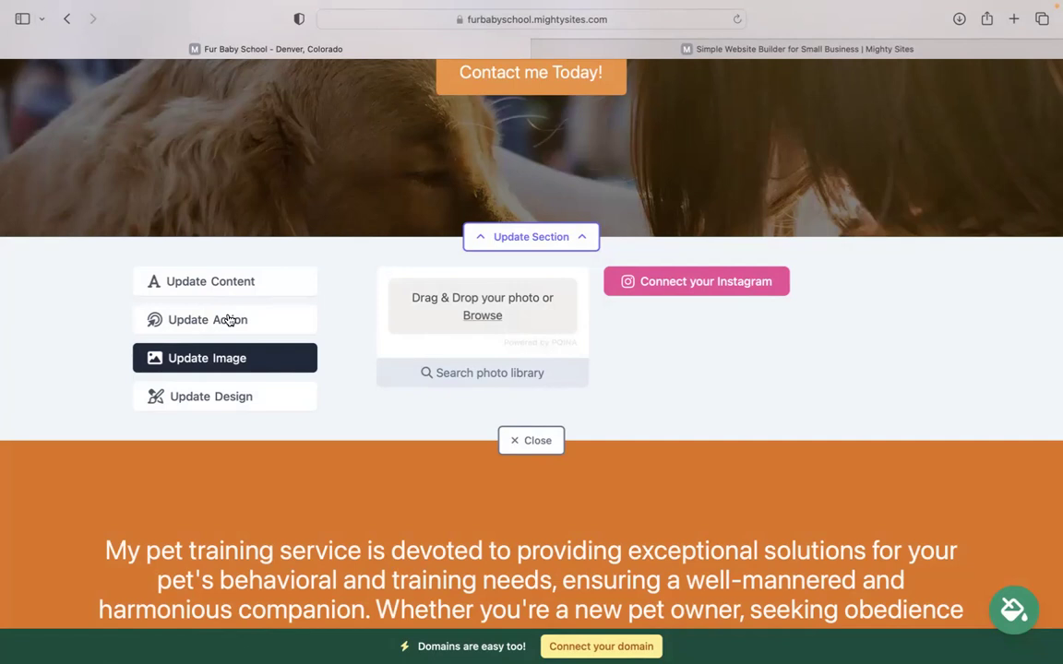
Review the hero button's 'Contact me Today!' label and its Home Lead Form link, keeping both
click(229, 320)
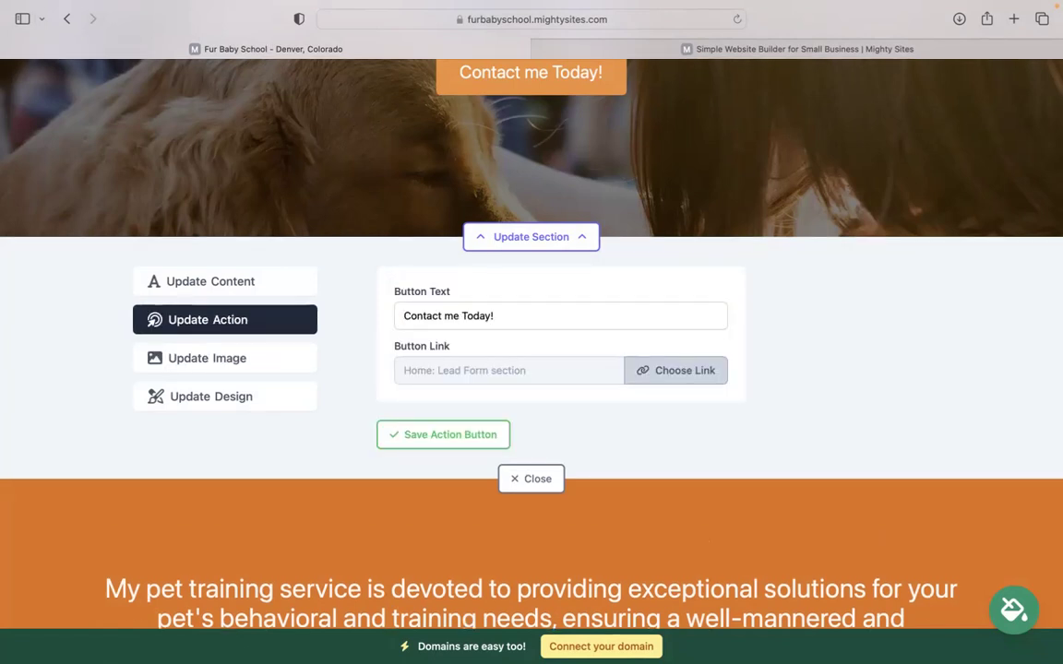
scroll(595, 115, up, 3)
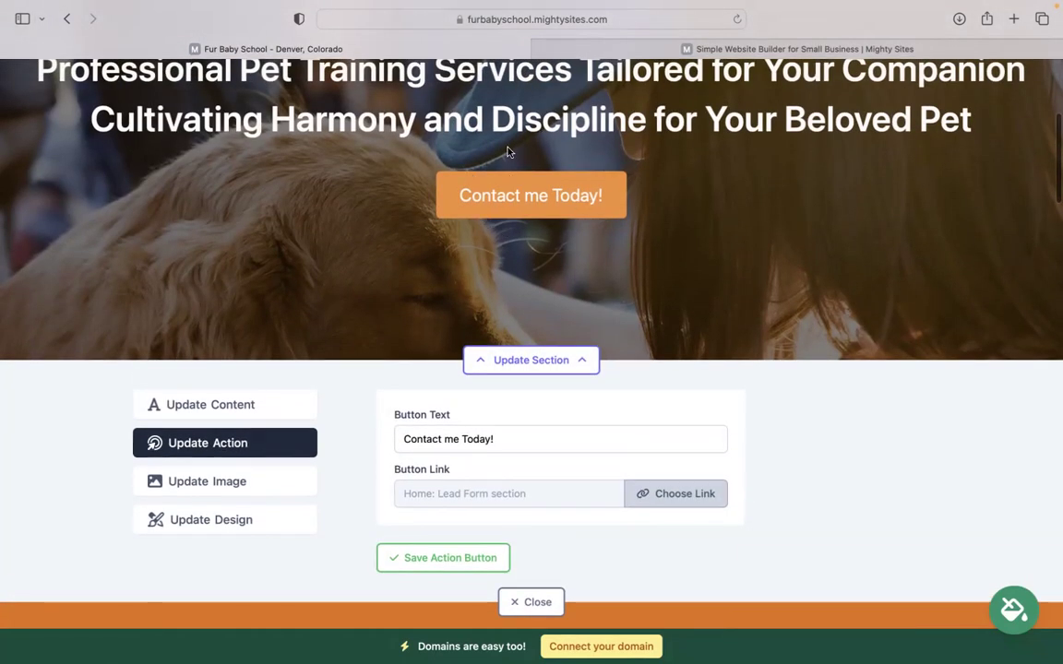
click(430, 423)
click(676, 494)
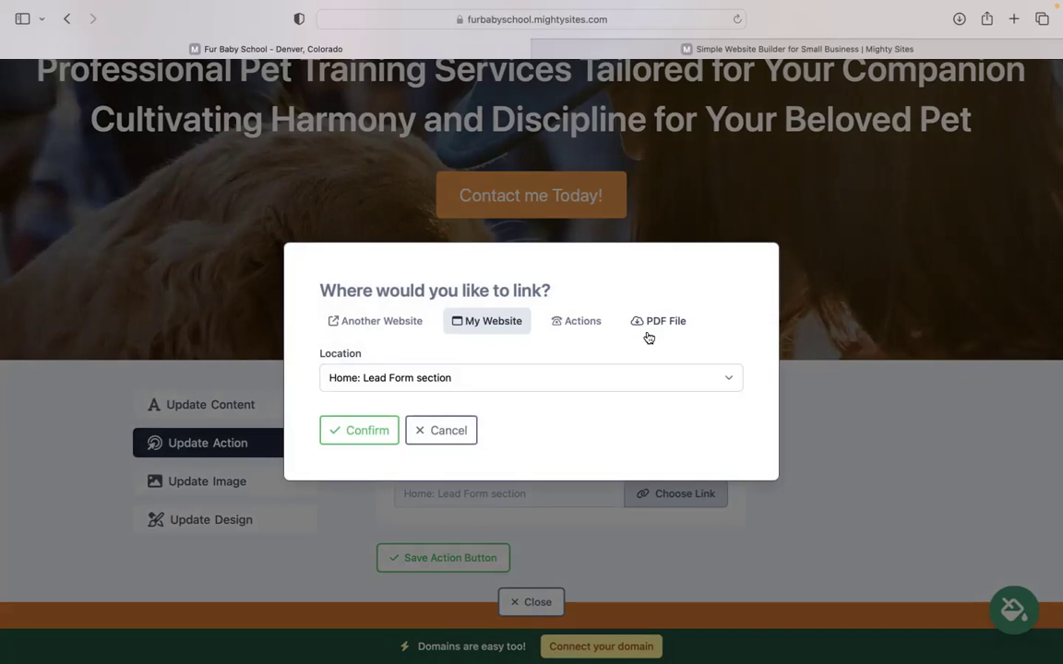
click(441, 429)
scroll(531, 348, down, 3)
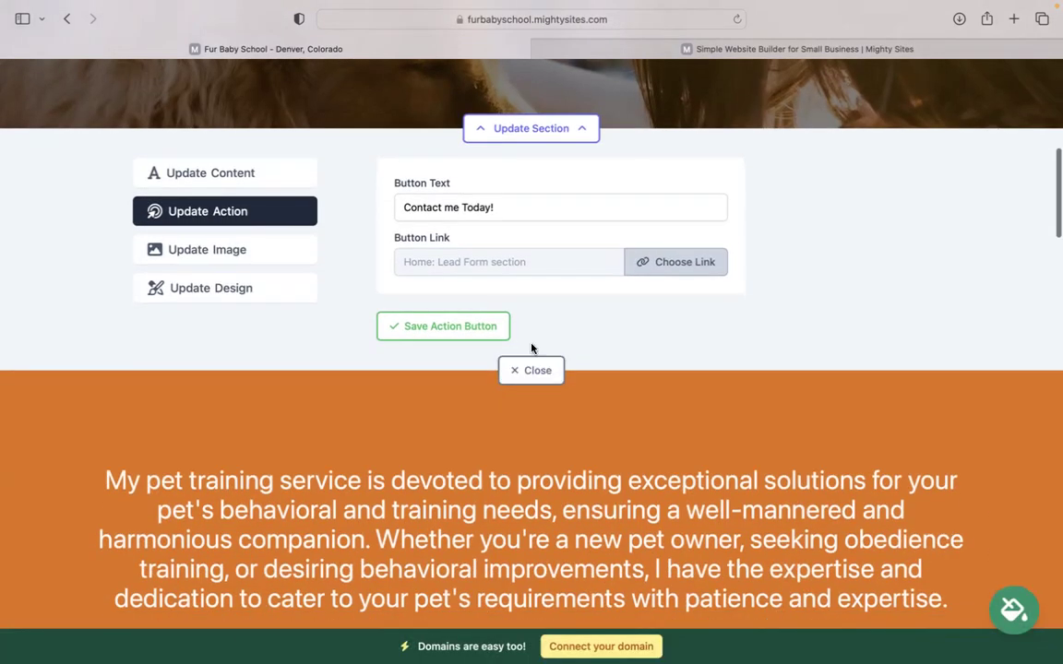
Close the hero editor and scroll the orange page down to 'Tailored Solutions for Every Pet'
click(532, 370)
scroll(532, 370, down, 8)
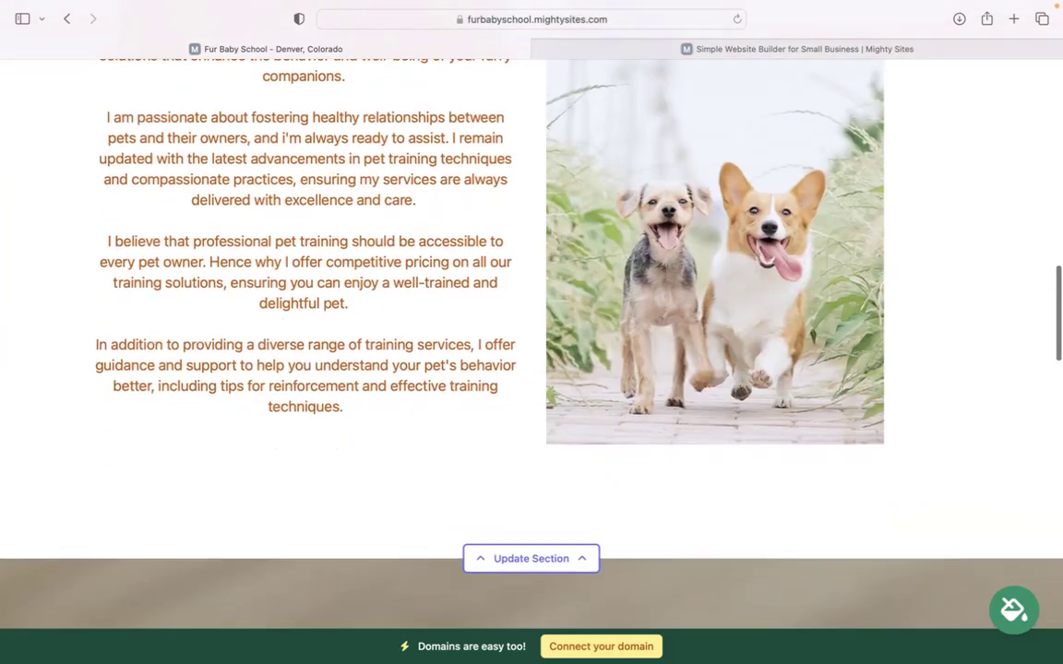
scroll(478, 309, down, 7)
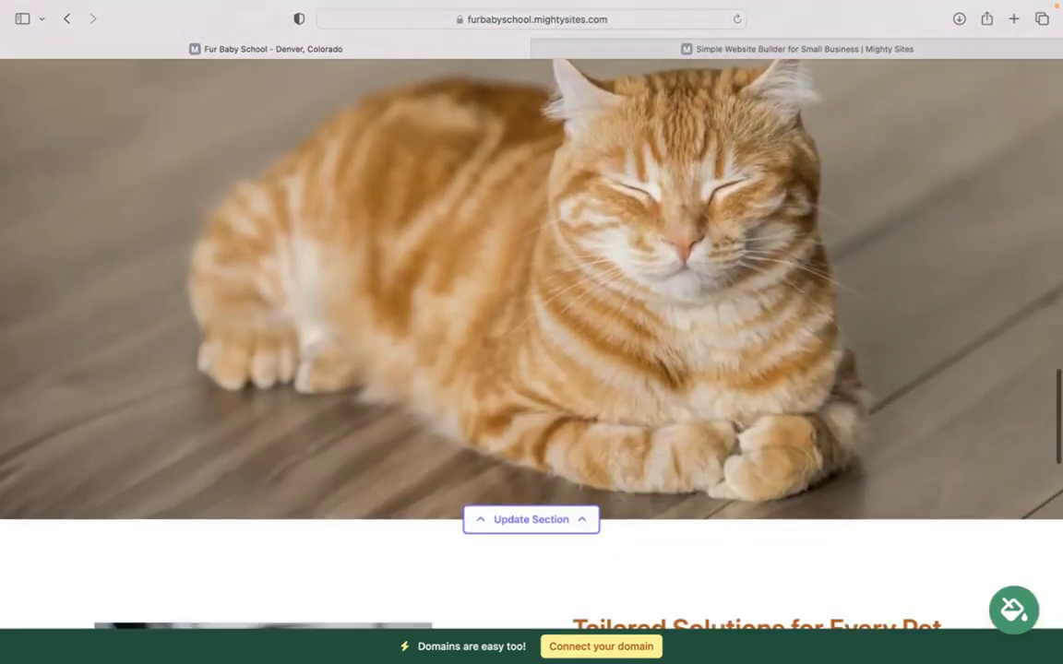
scroll(532, 349, down, 10)
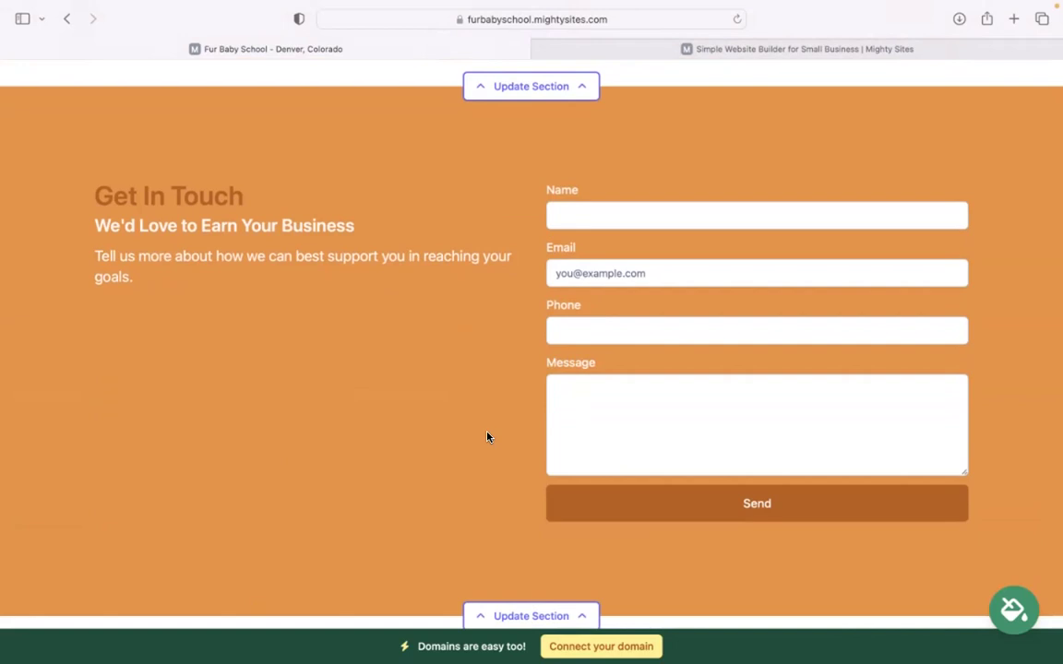
scroll(488, 437, down, 2)
scroll(531, 342, up, 10)
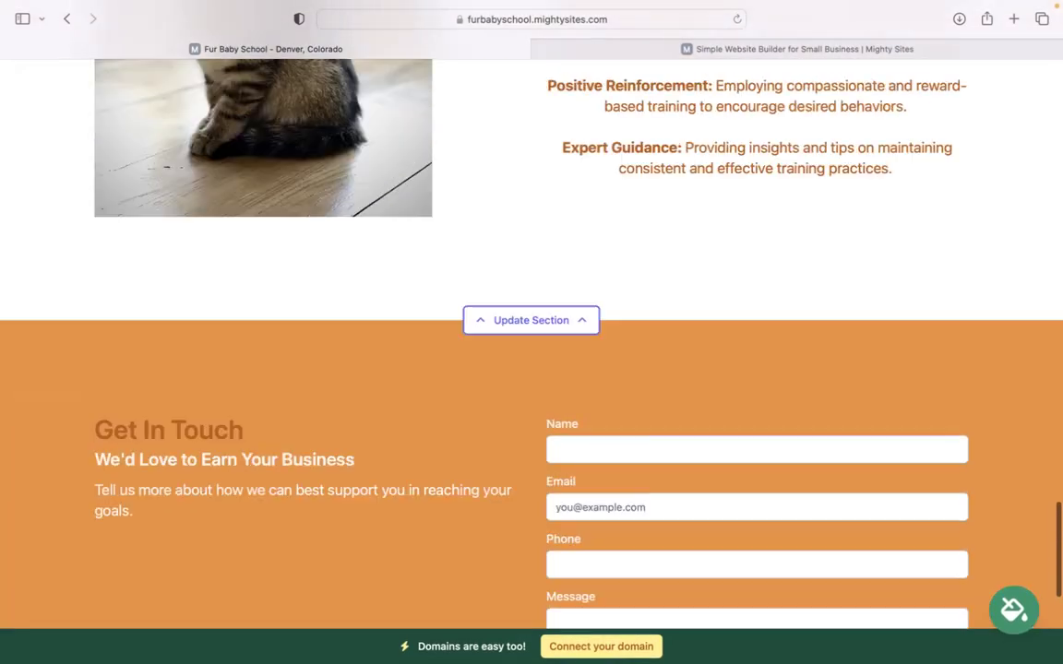
scroll(601, 643, up, 5)
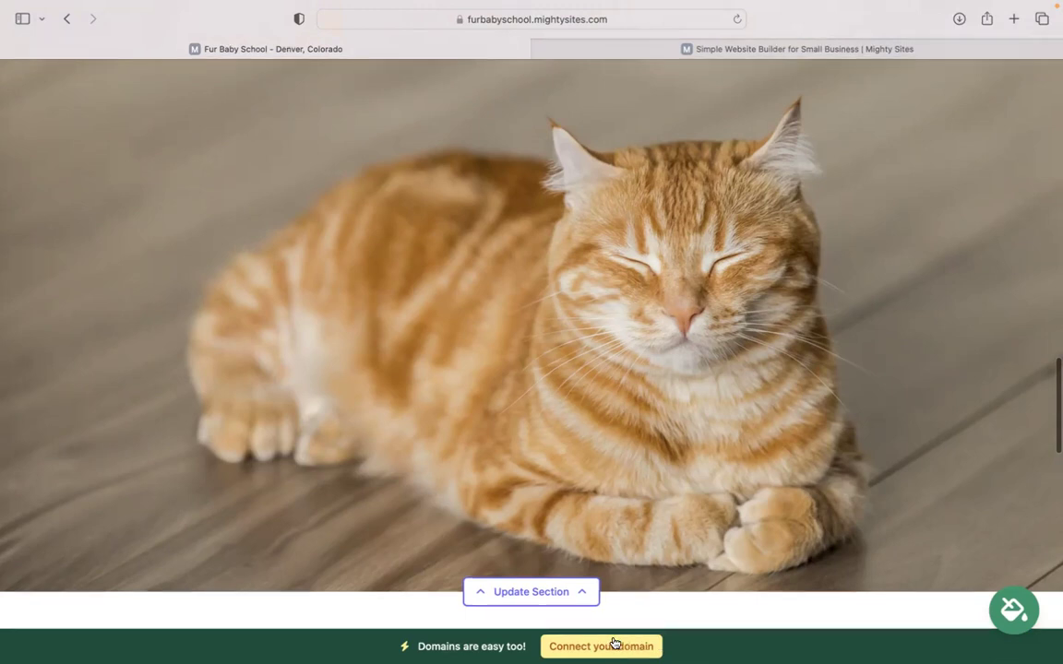
scroll(612, 640, up, 6)
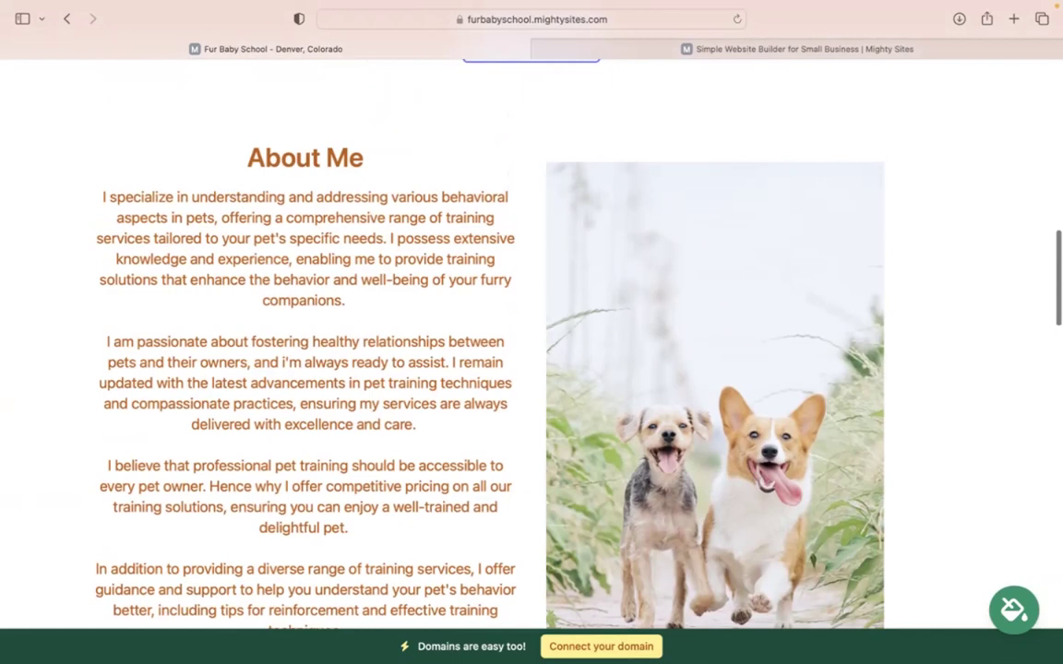
scroll(532, 351, up, 4)
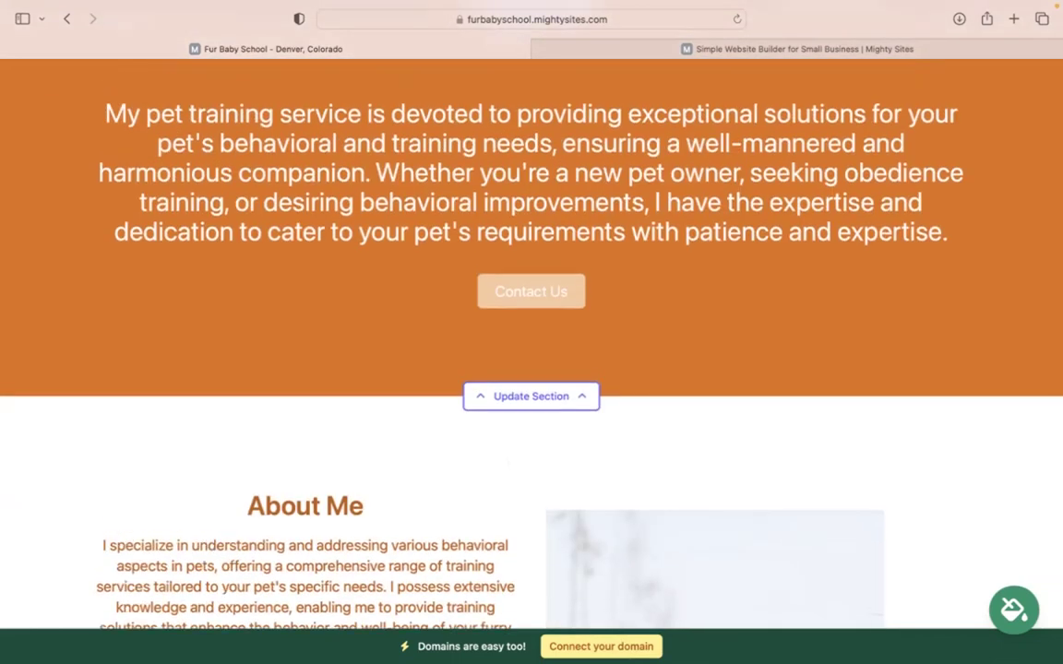
scroll(531, 350, up, 8)
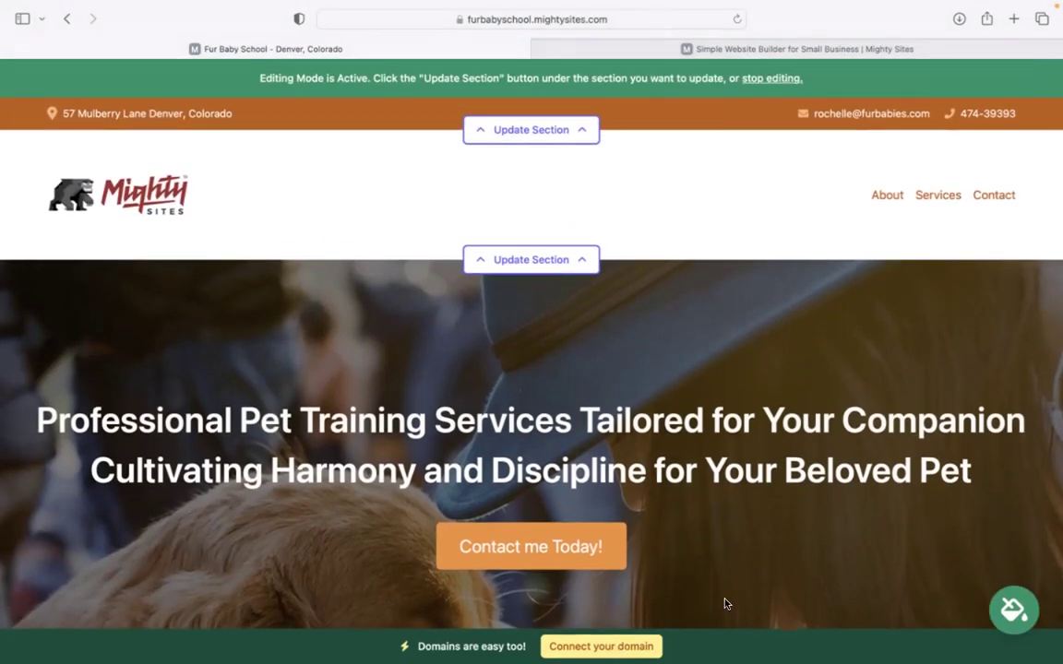
scroll(725, 603, down, 7)
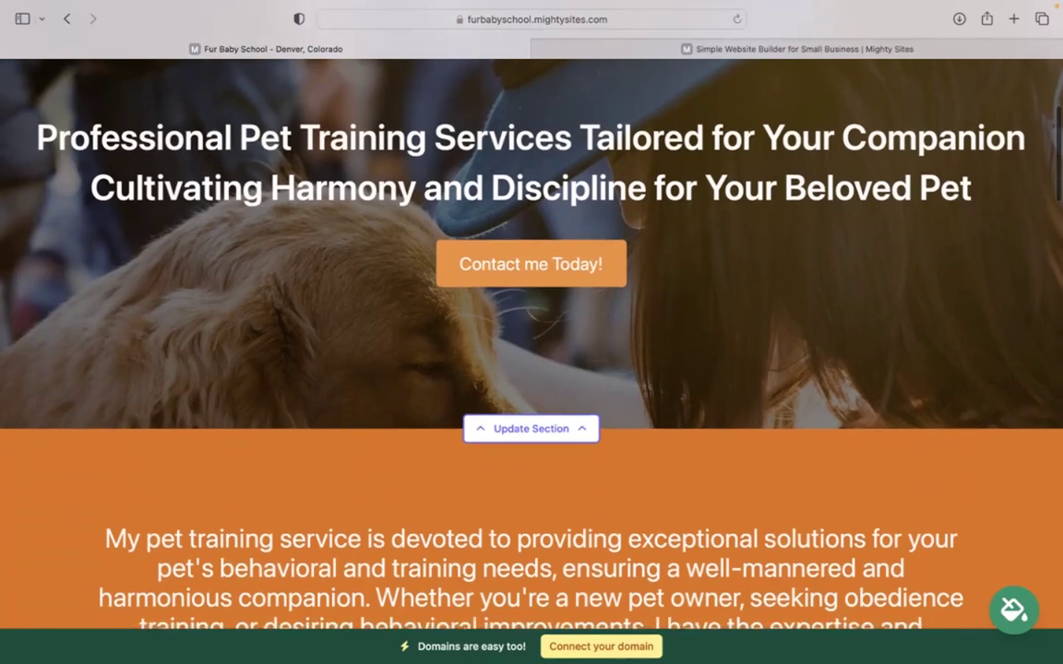
scroll(531, 341, down, 8)
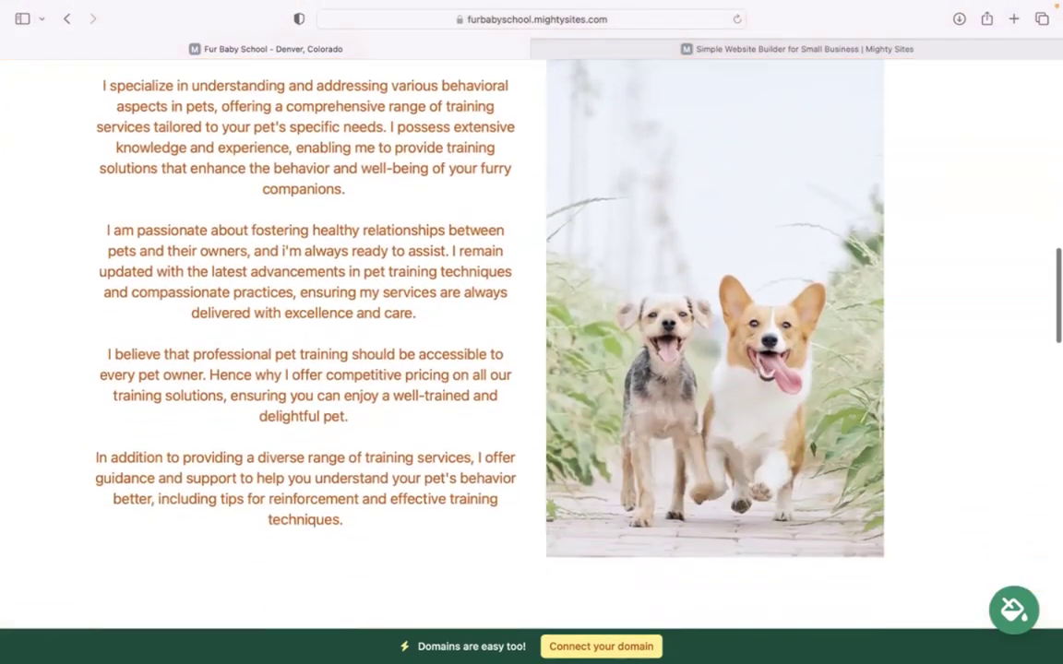
scroll(531, 341, down, 5)
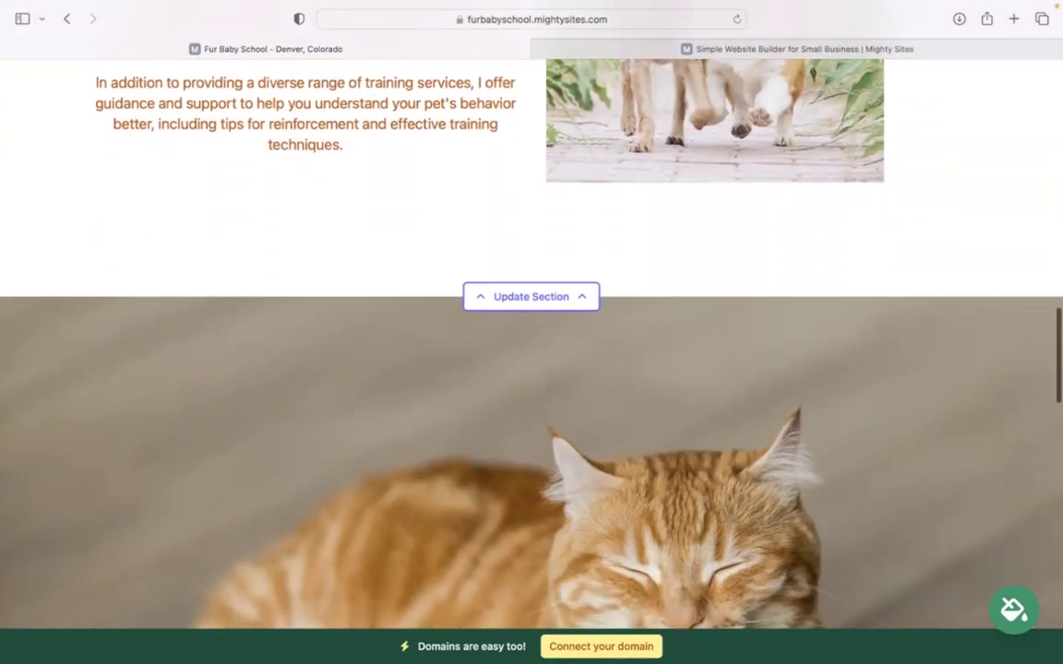
scroll(532, 341, down, 8)
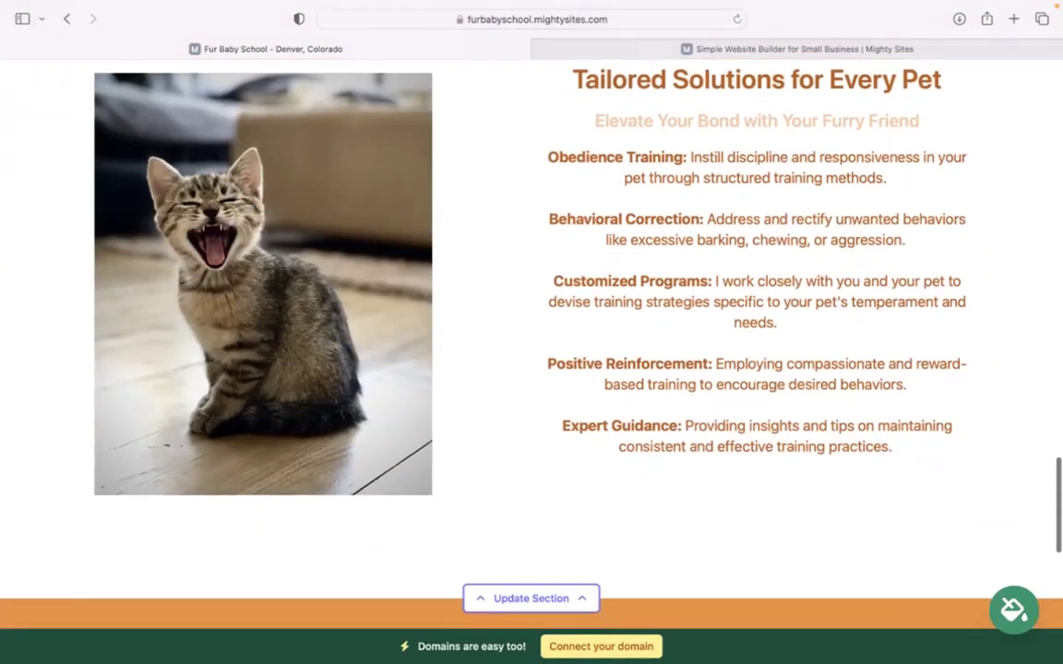
scroll(532, 342, down, 1)
scroll(532, 341, up, 2)
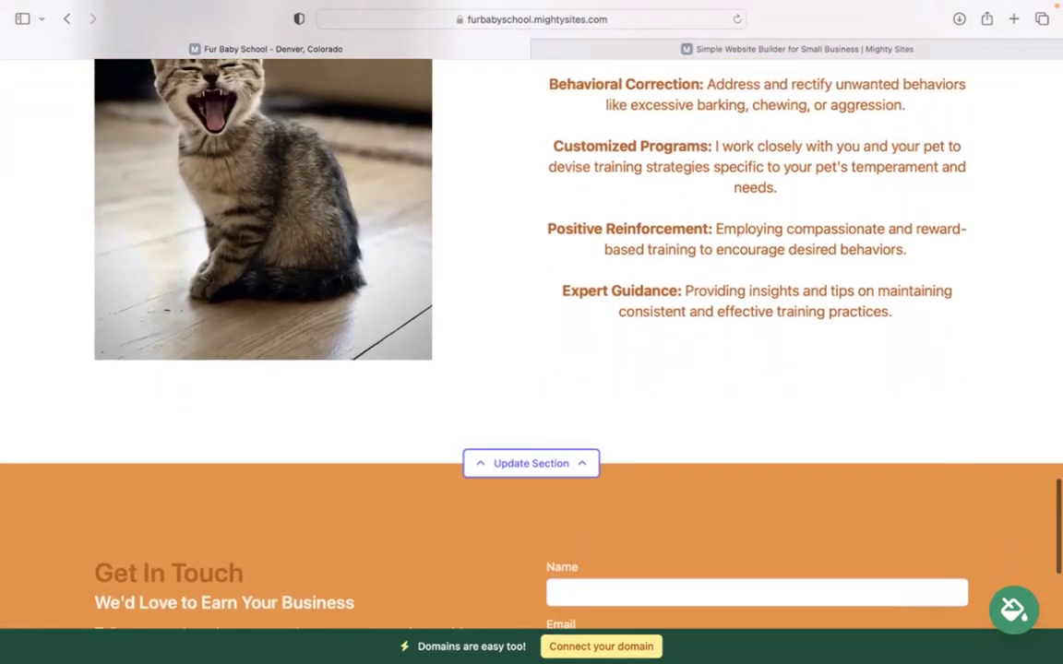
scroll(1052, 404, up, 1)
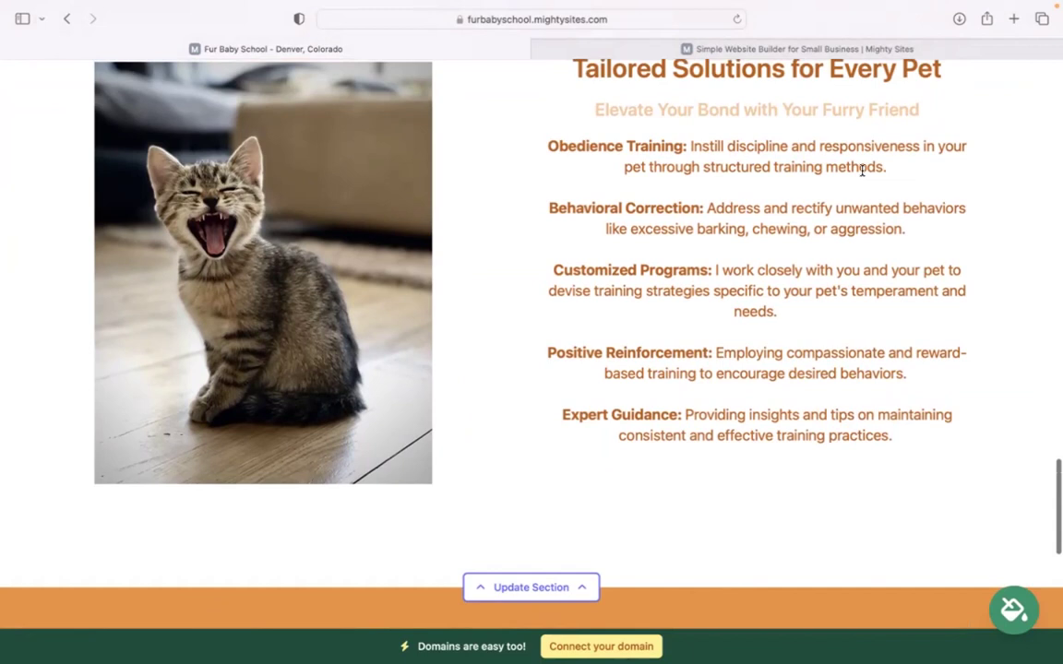